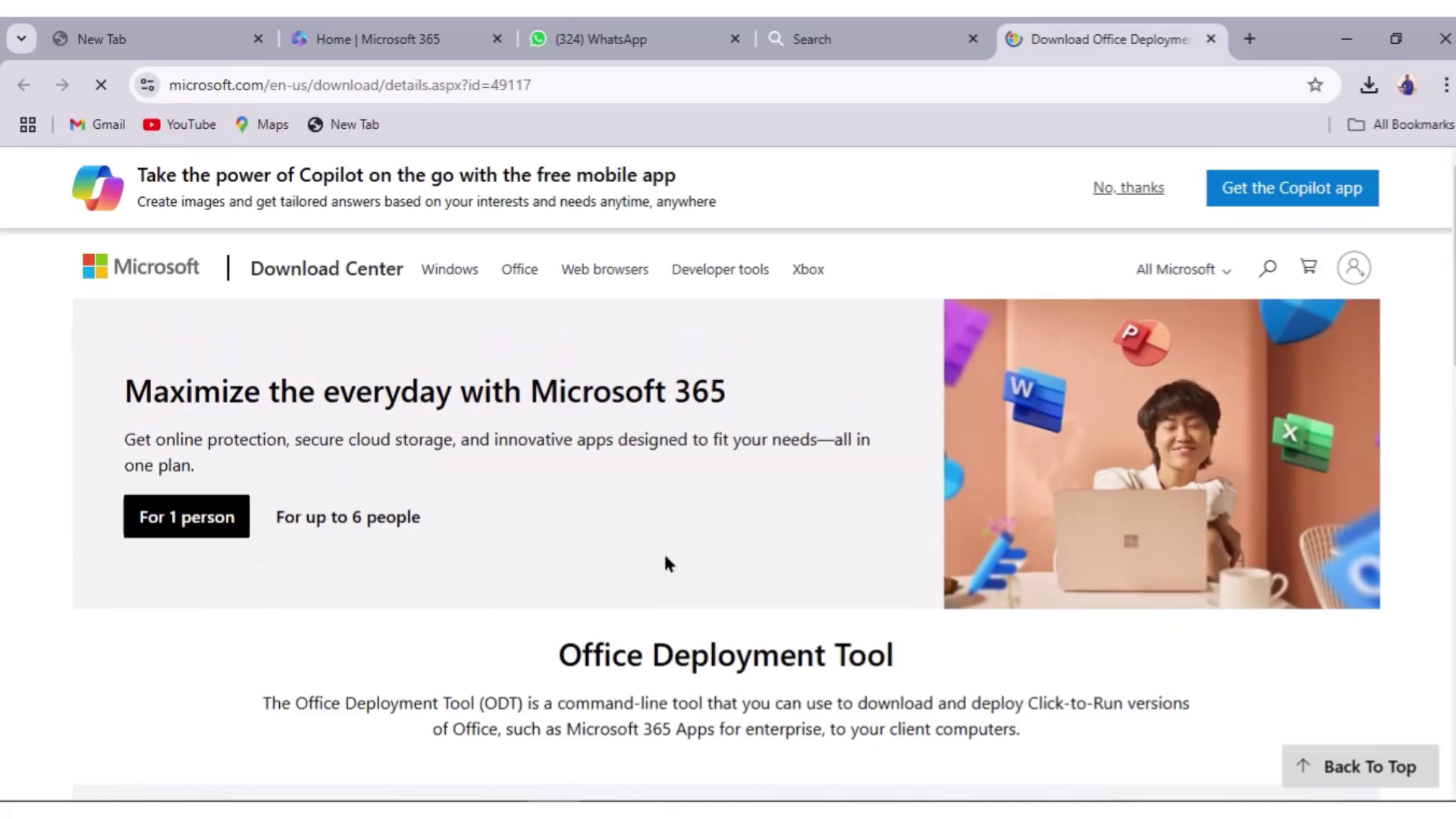
Step: Scroll the Office Deployment Tool download page down to the language selector and Download button
scroll(666, 563, down, 1)
scroll(666, 563, down, 3)
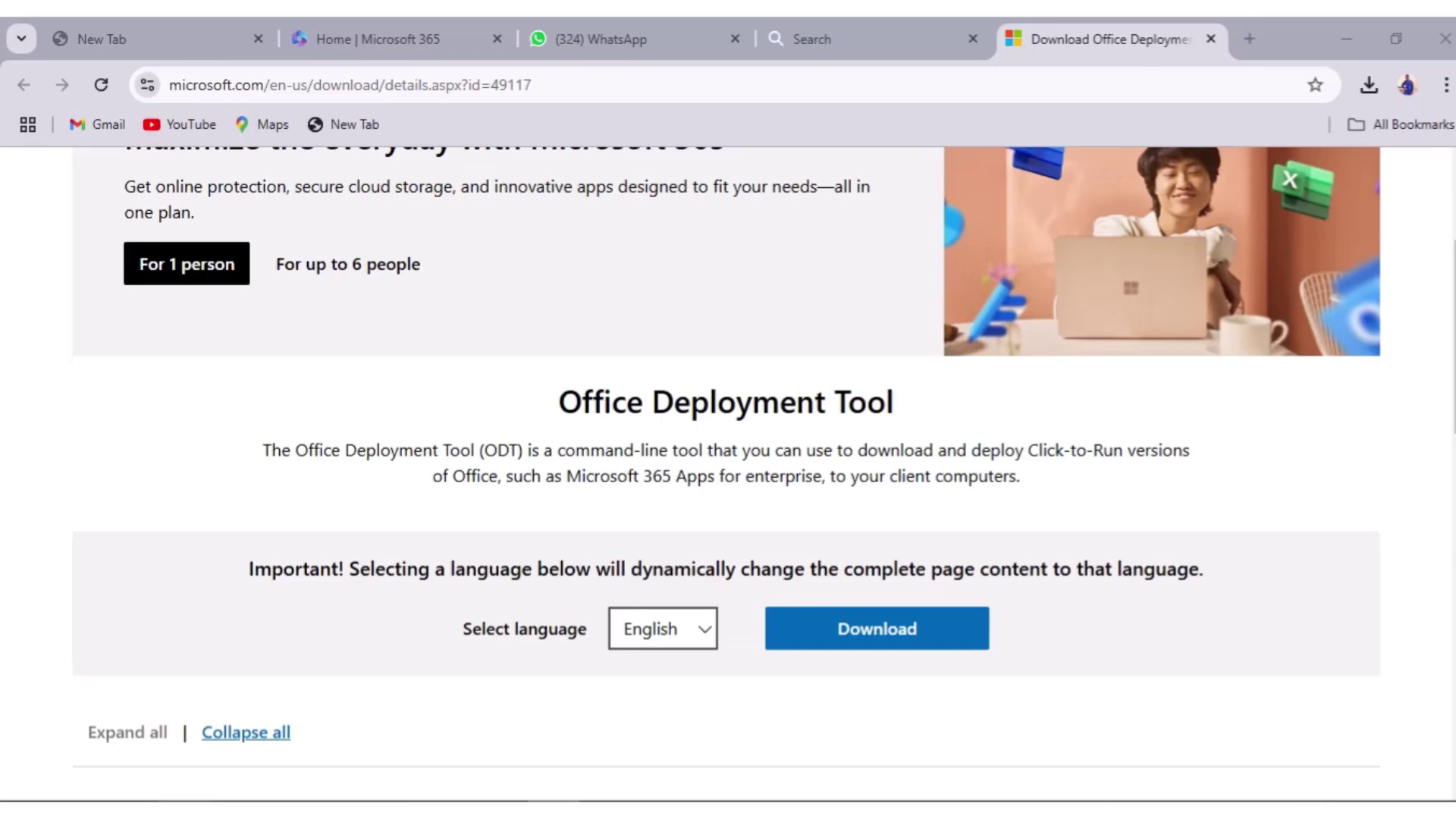
click(183, 795)
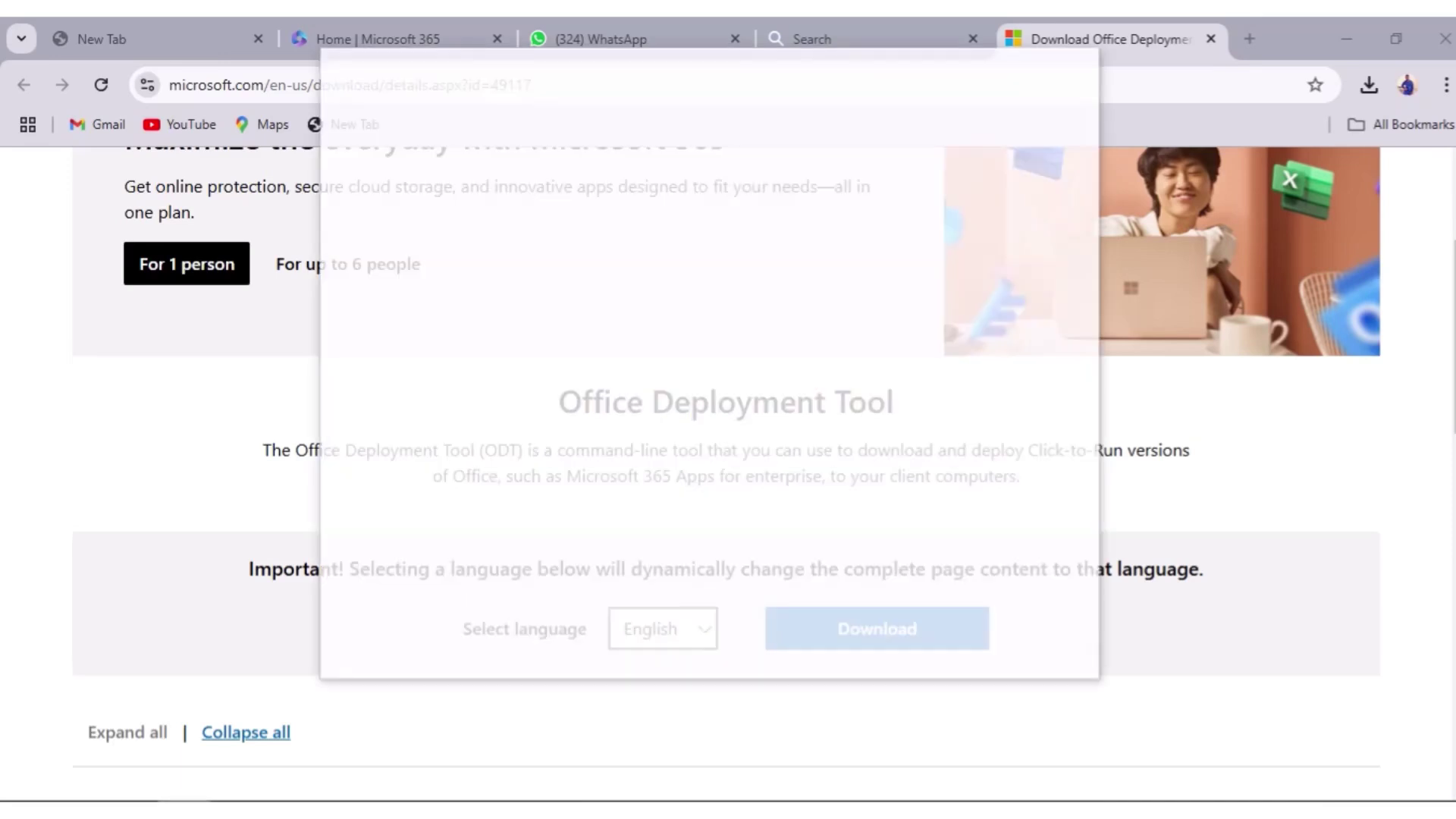
click(183, 796)
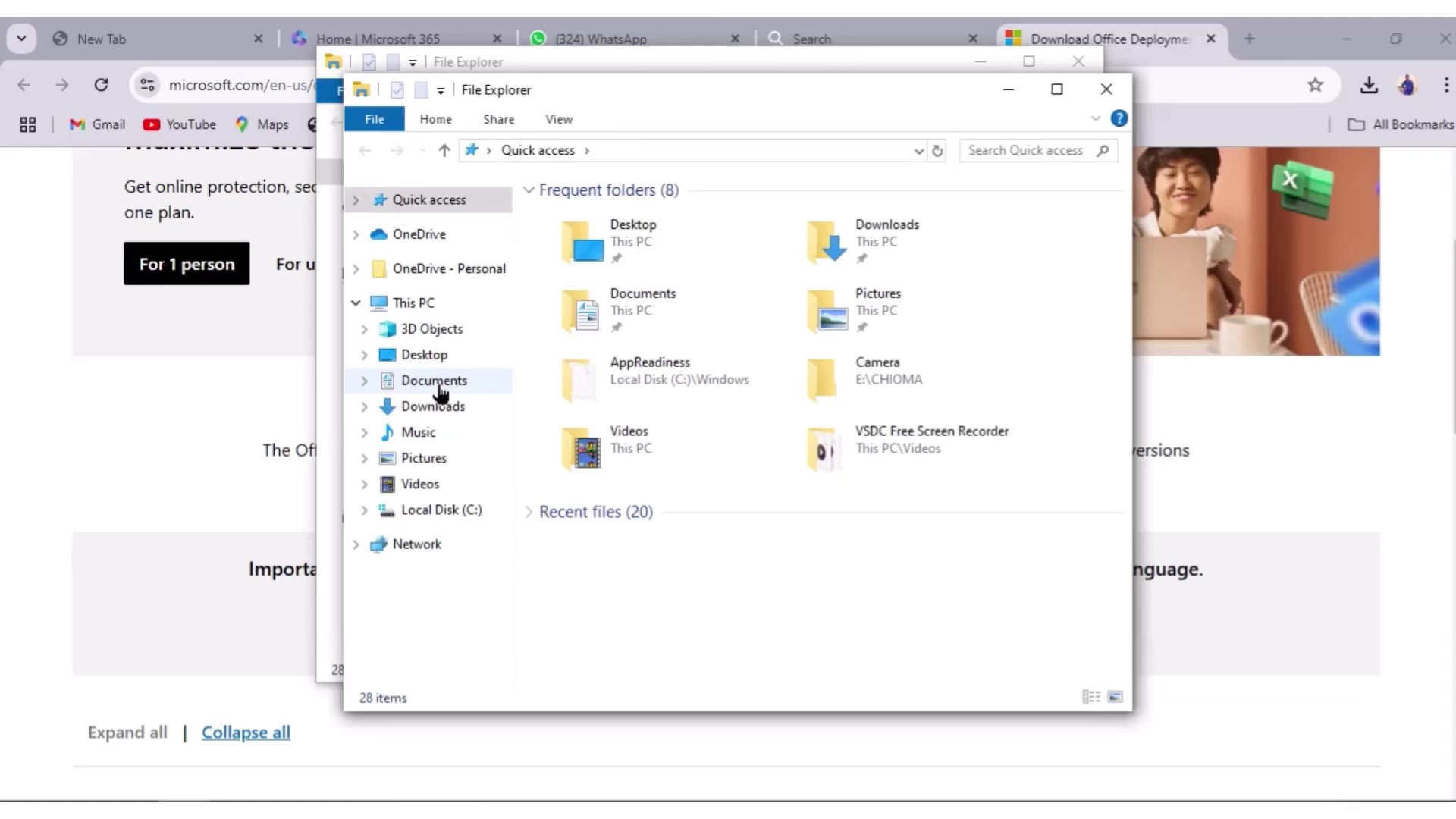
click(439, 413)
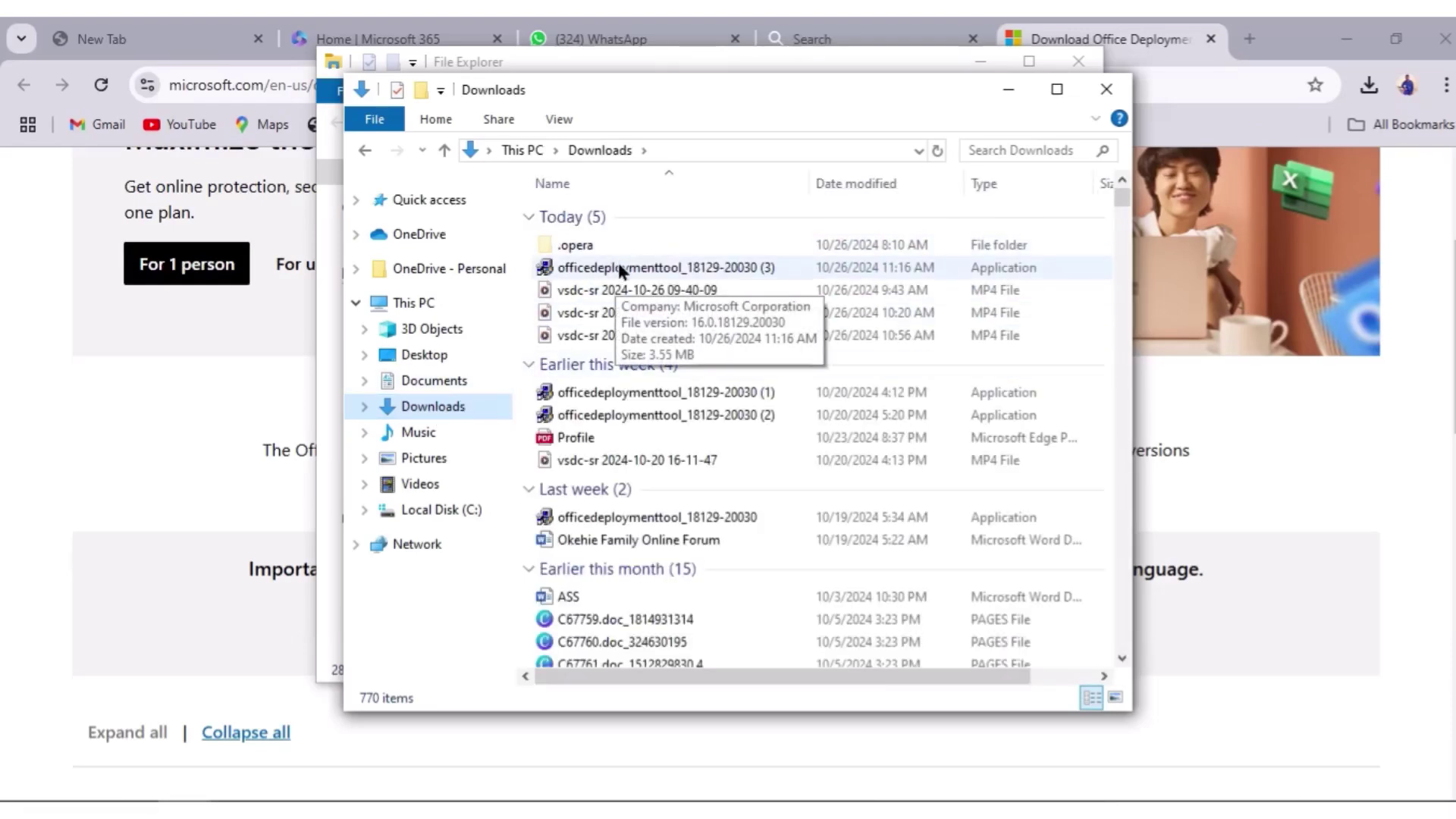
double_click(620, 269)
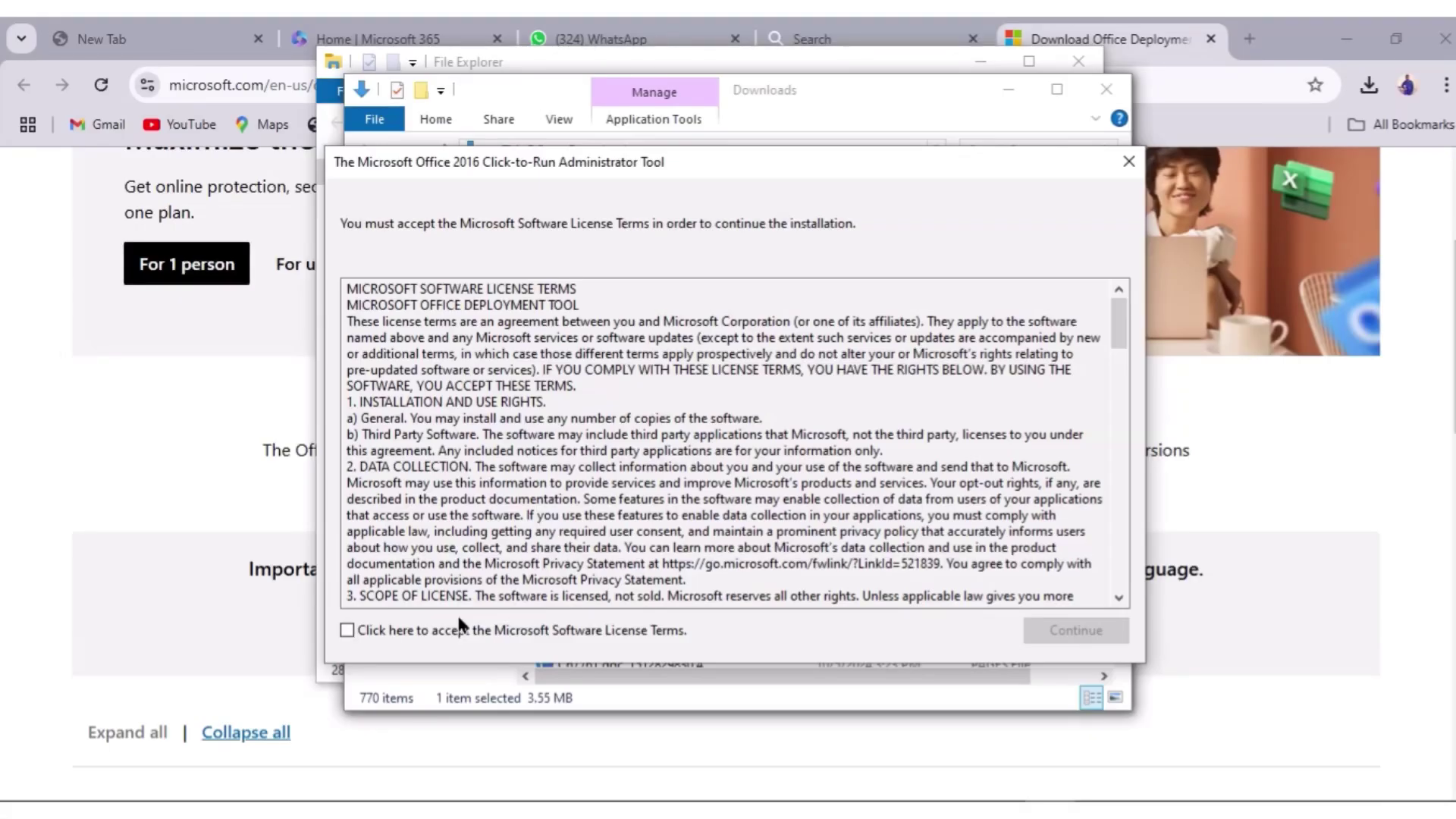
Step: Accept the license terms and browse to Local Disk (C:) for the extraction folder
click(461, 629)
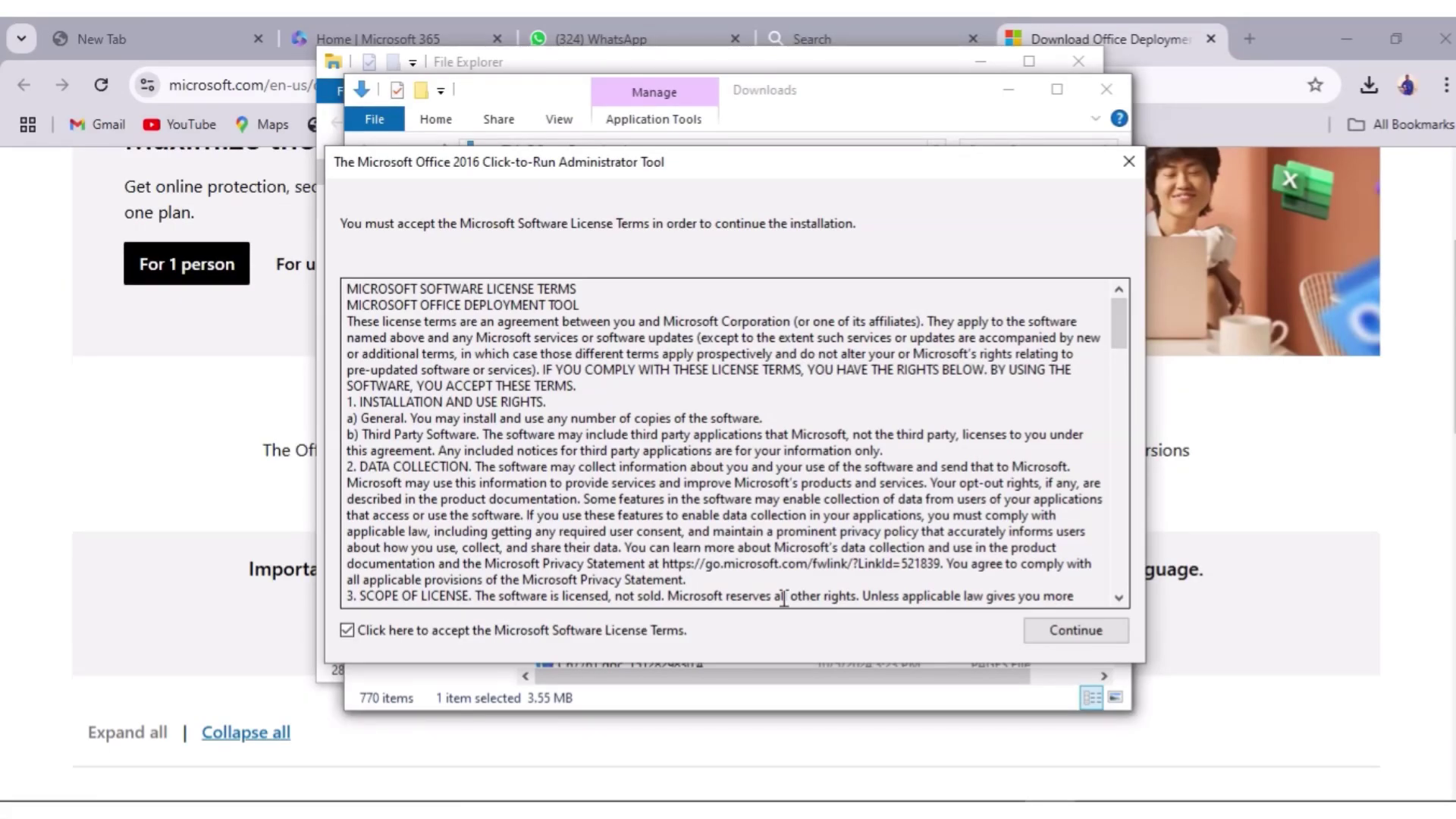
click(1071, 628)
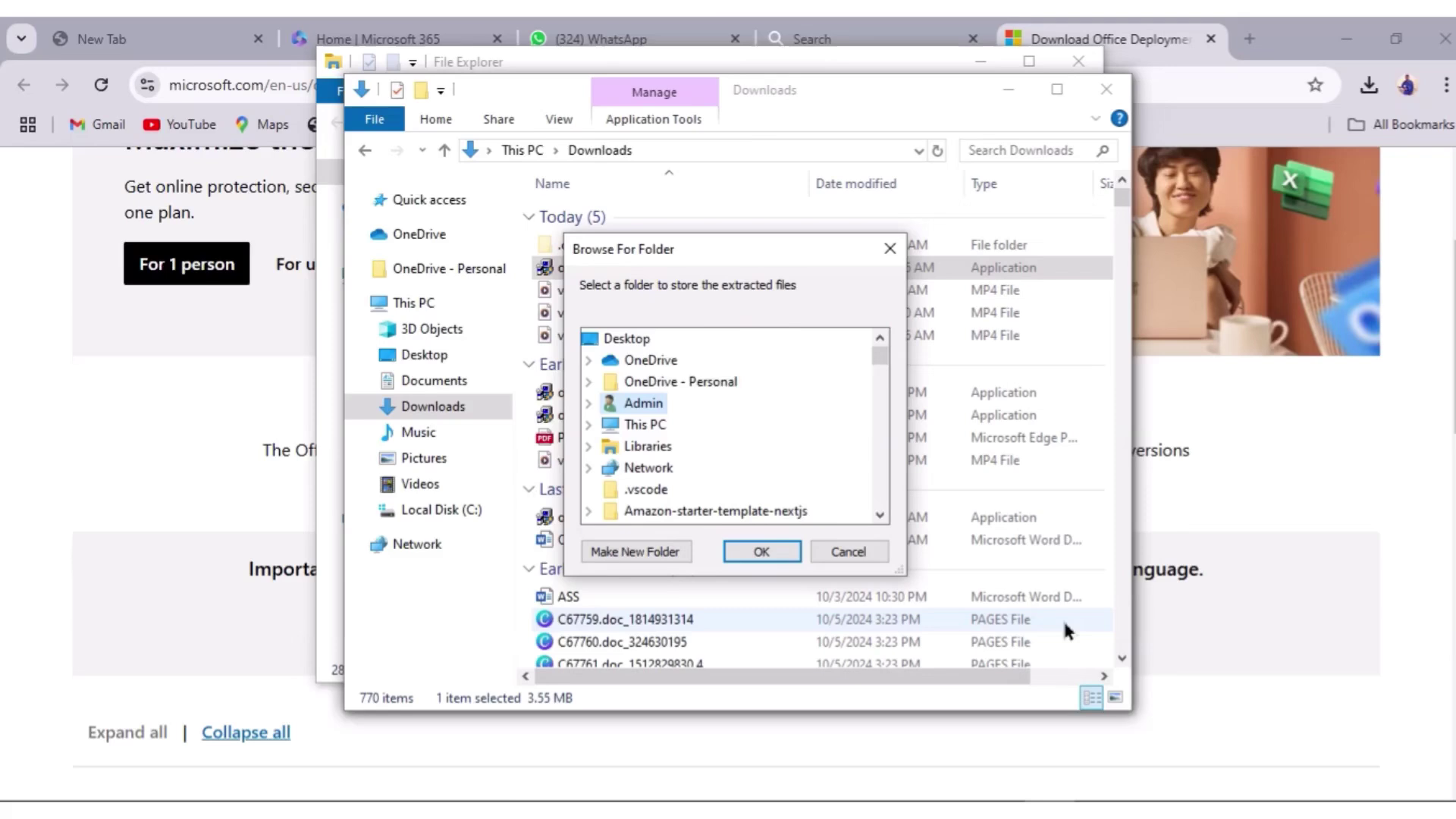
double_click(657, 425)
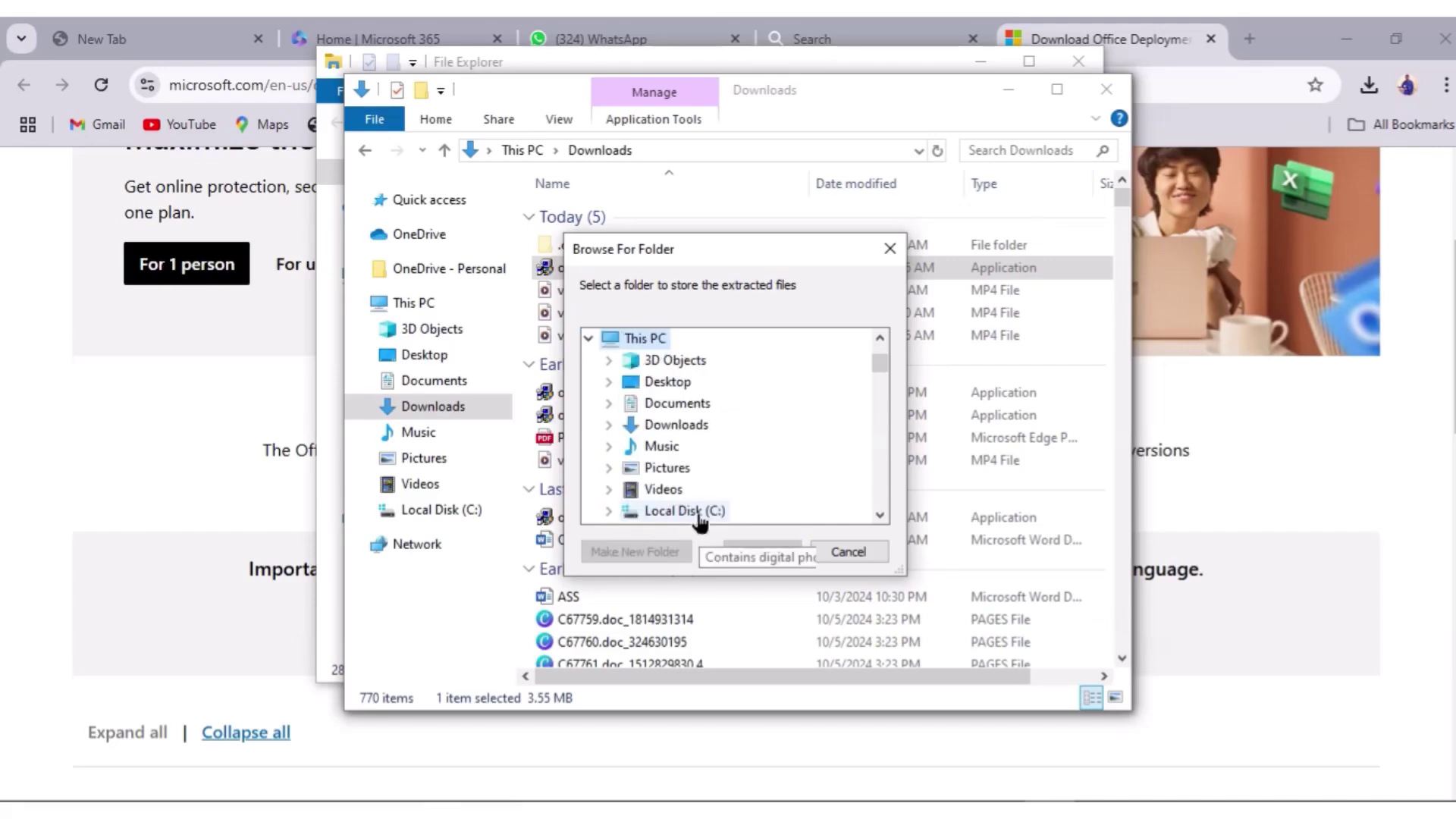
double_click(698, 513)
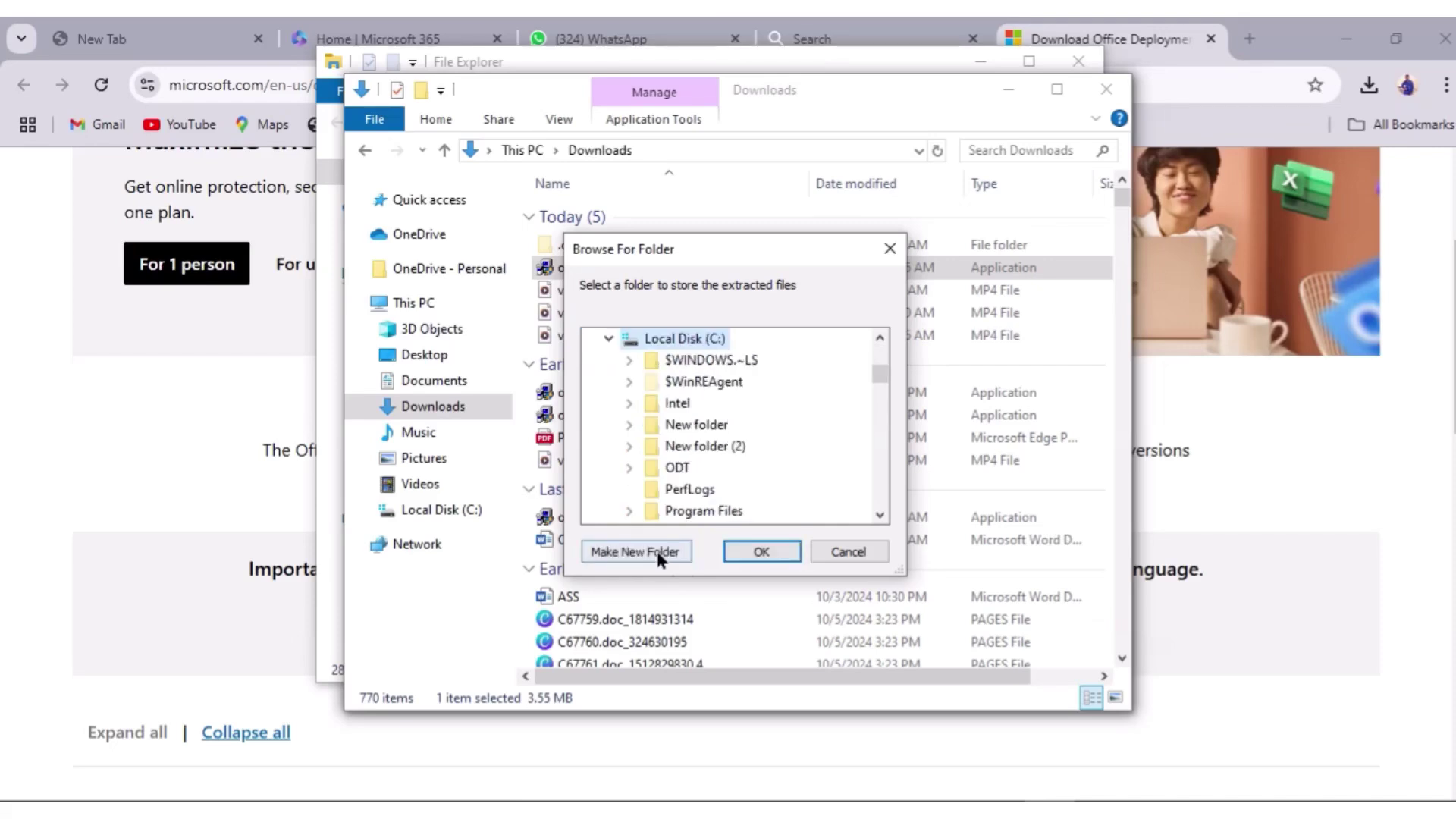
Step: Create a new folder named ODT on Local Disk (C:), dismissing the folder merge confirmation
click(650, 559)
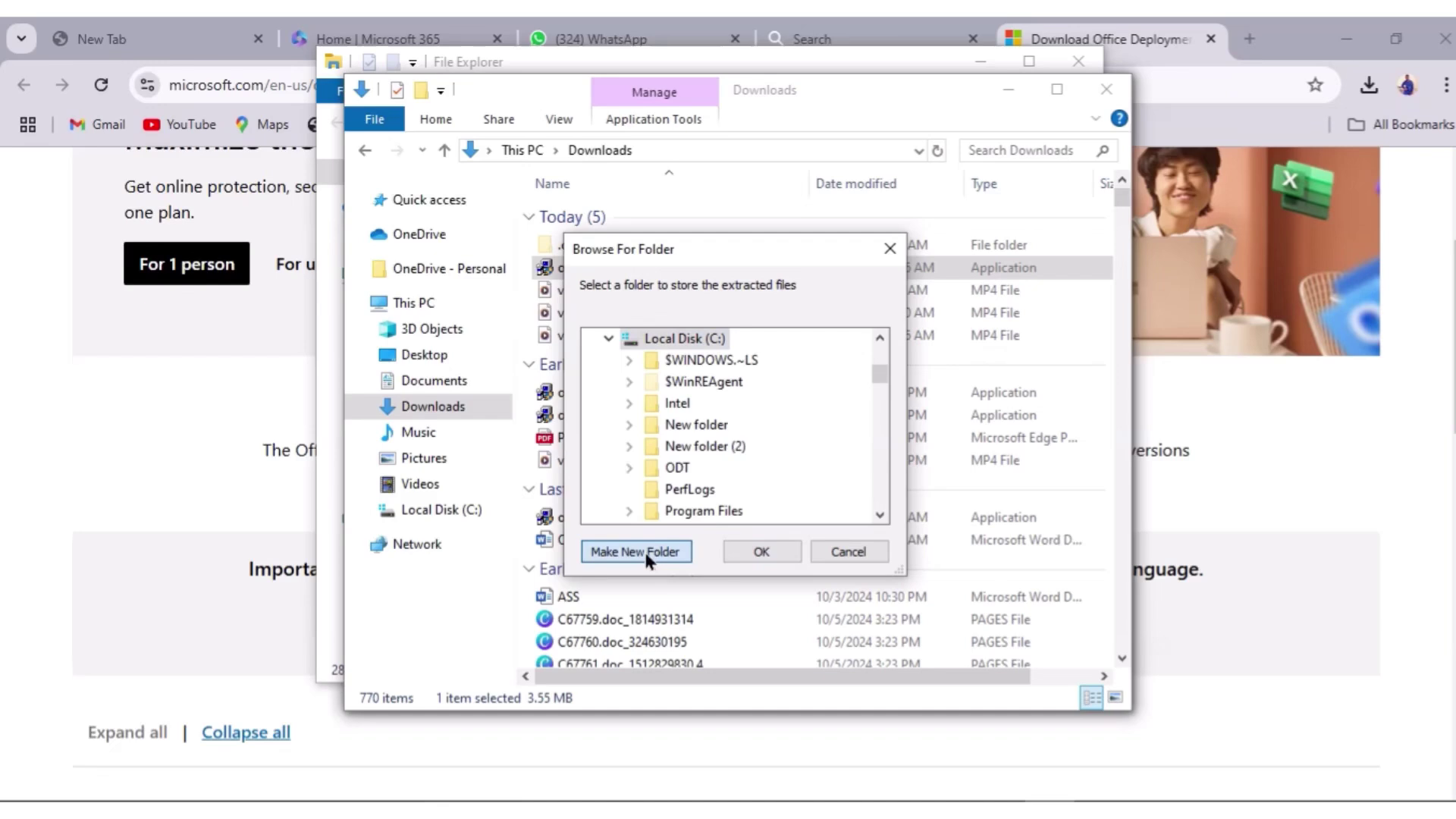
click(647, 553)
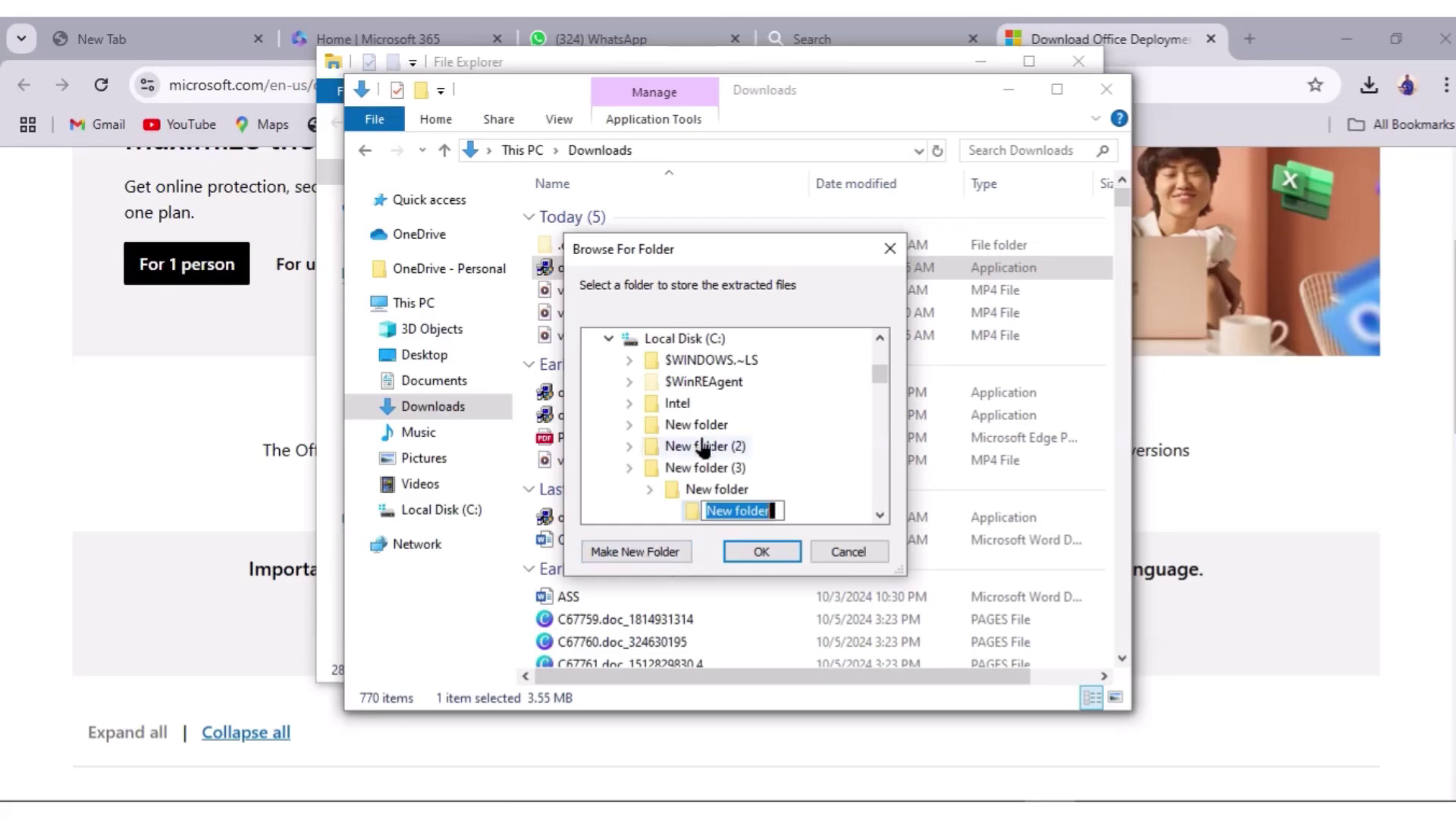
key(Return)
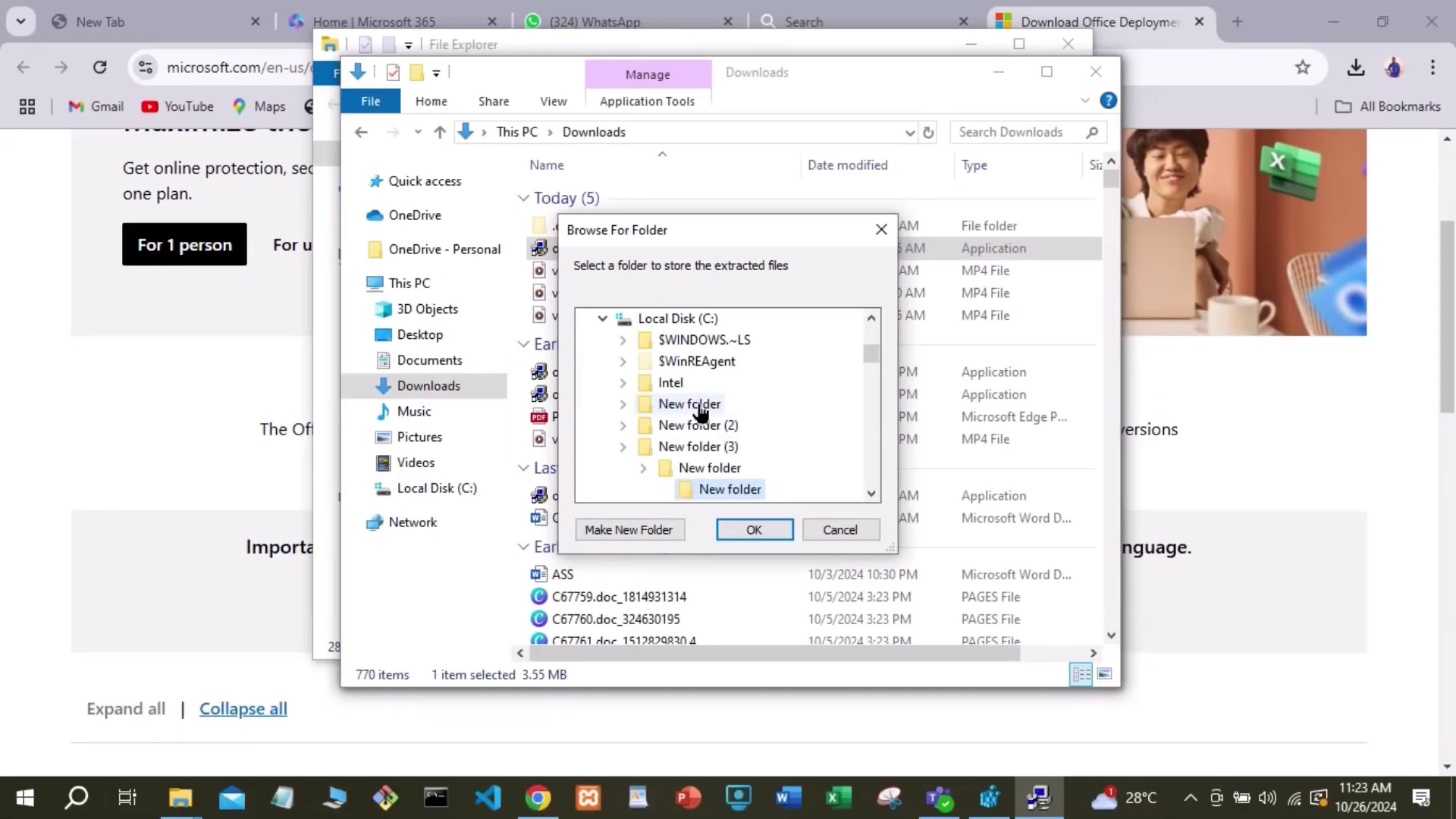
right_click(699, 410)
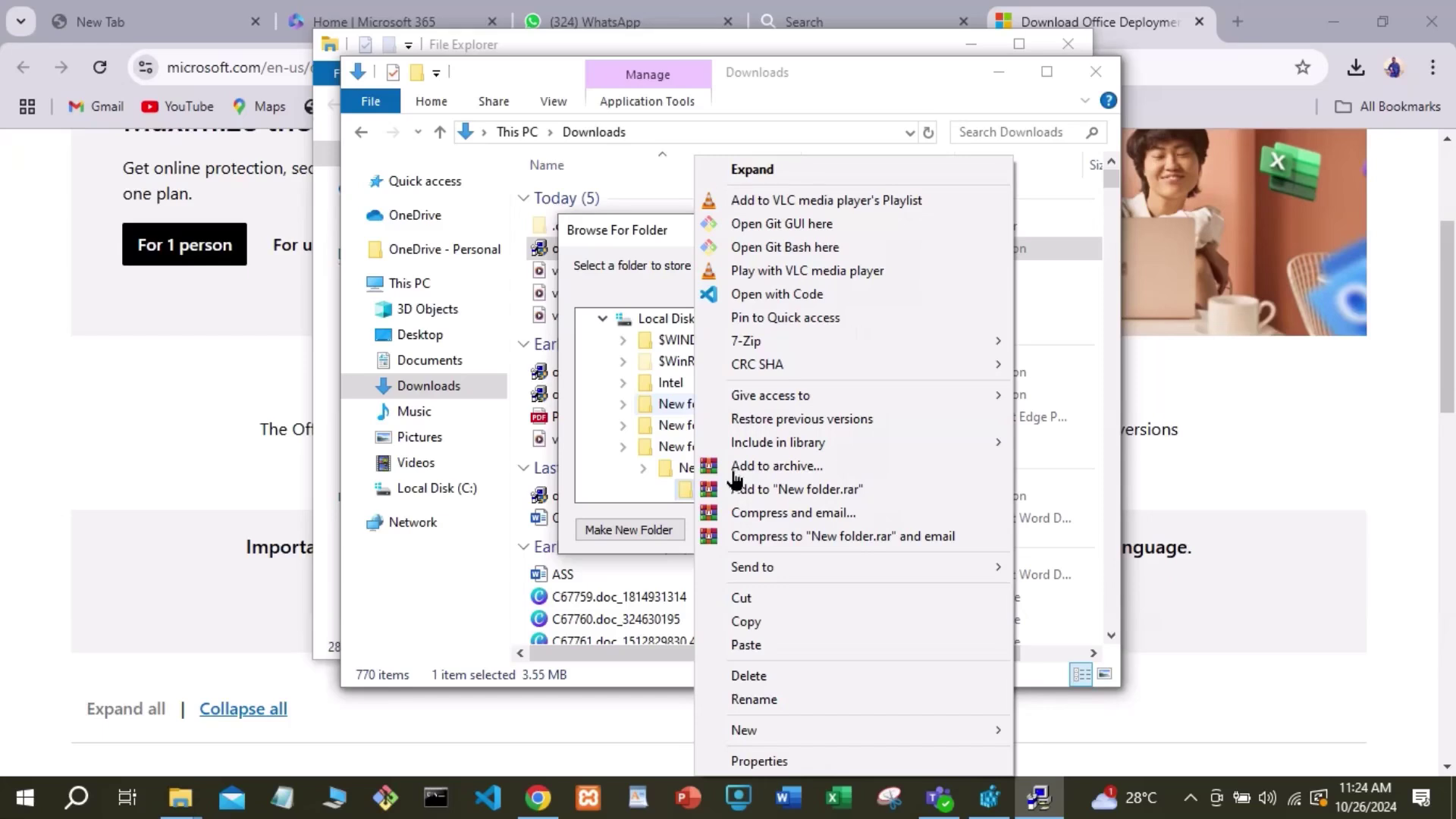
click(773, 700)
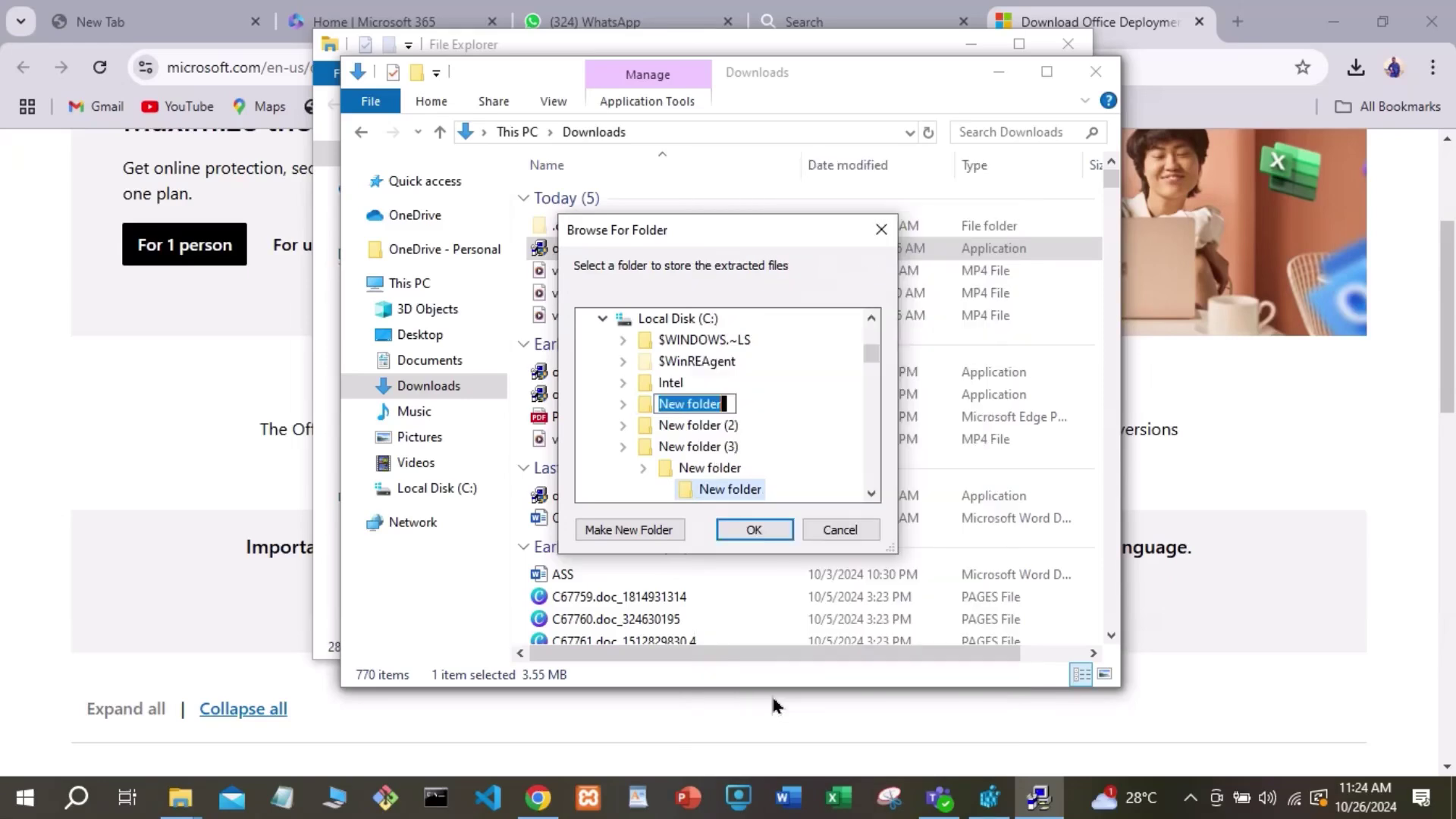
text(O)
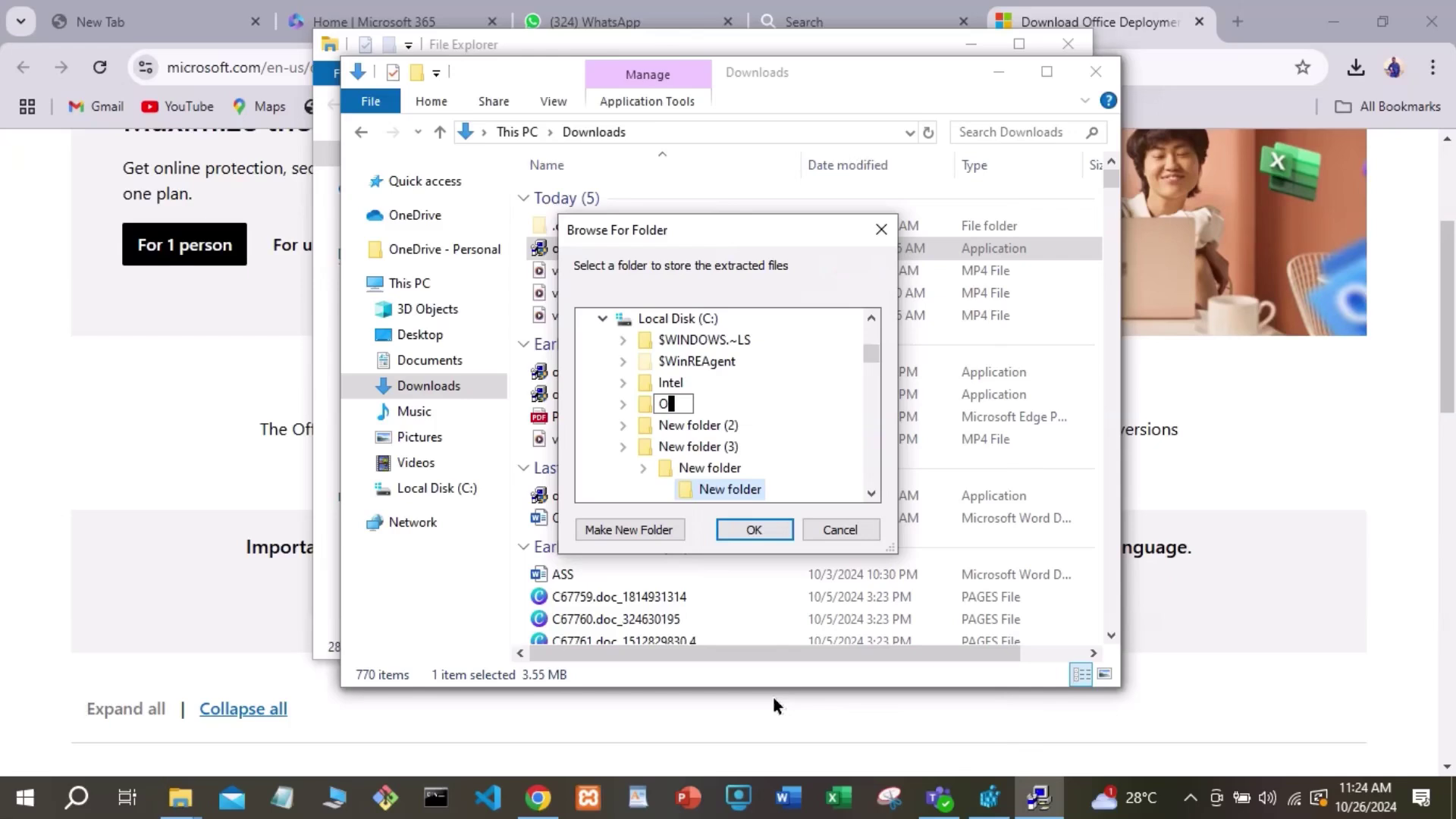
text(DT)
click(998, 72)
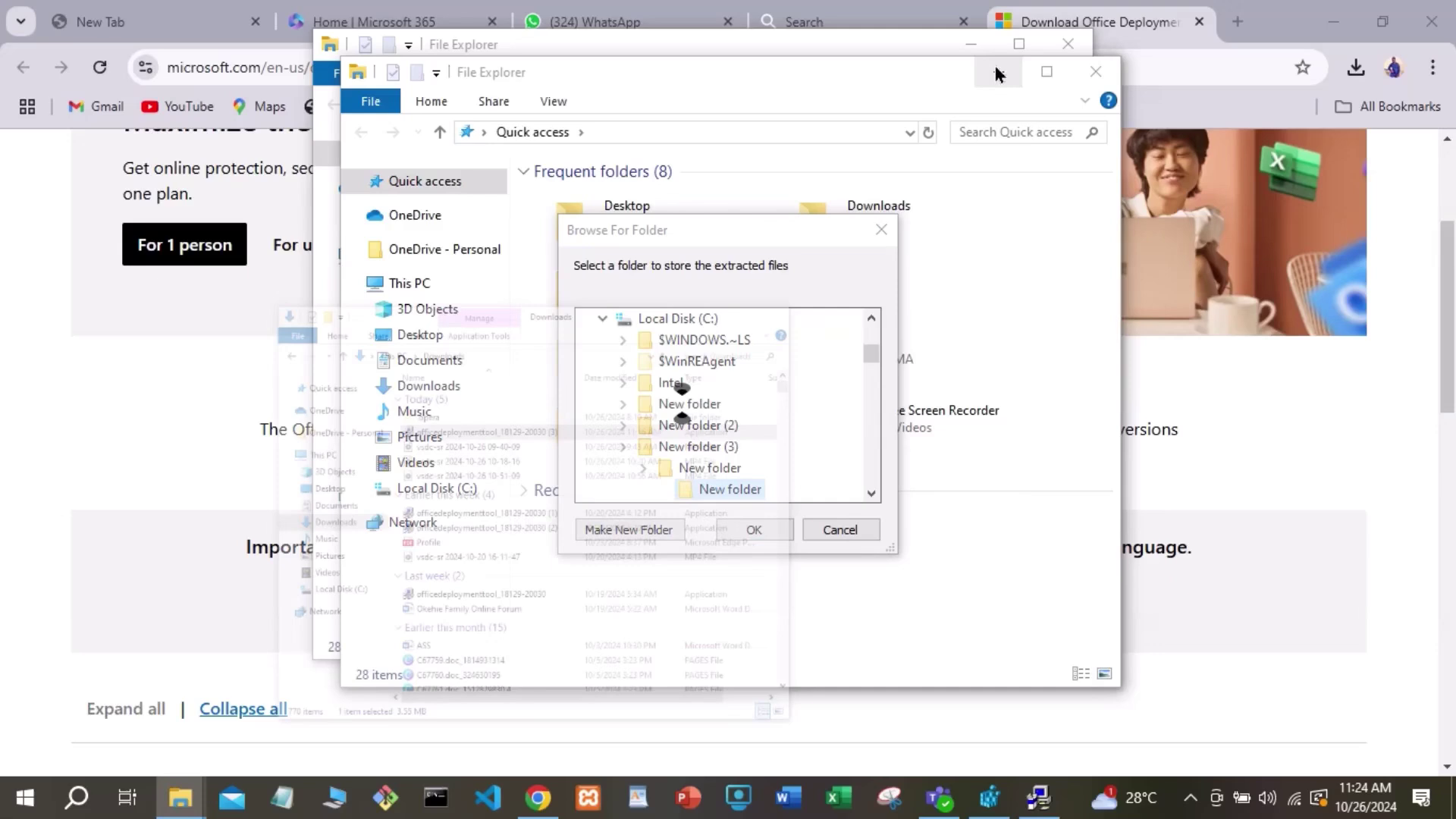
click(971, 43)
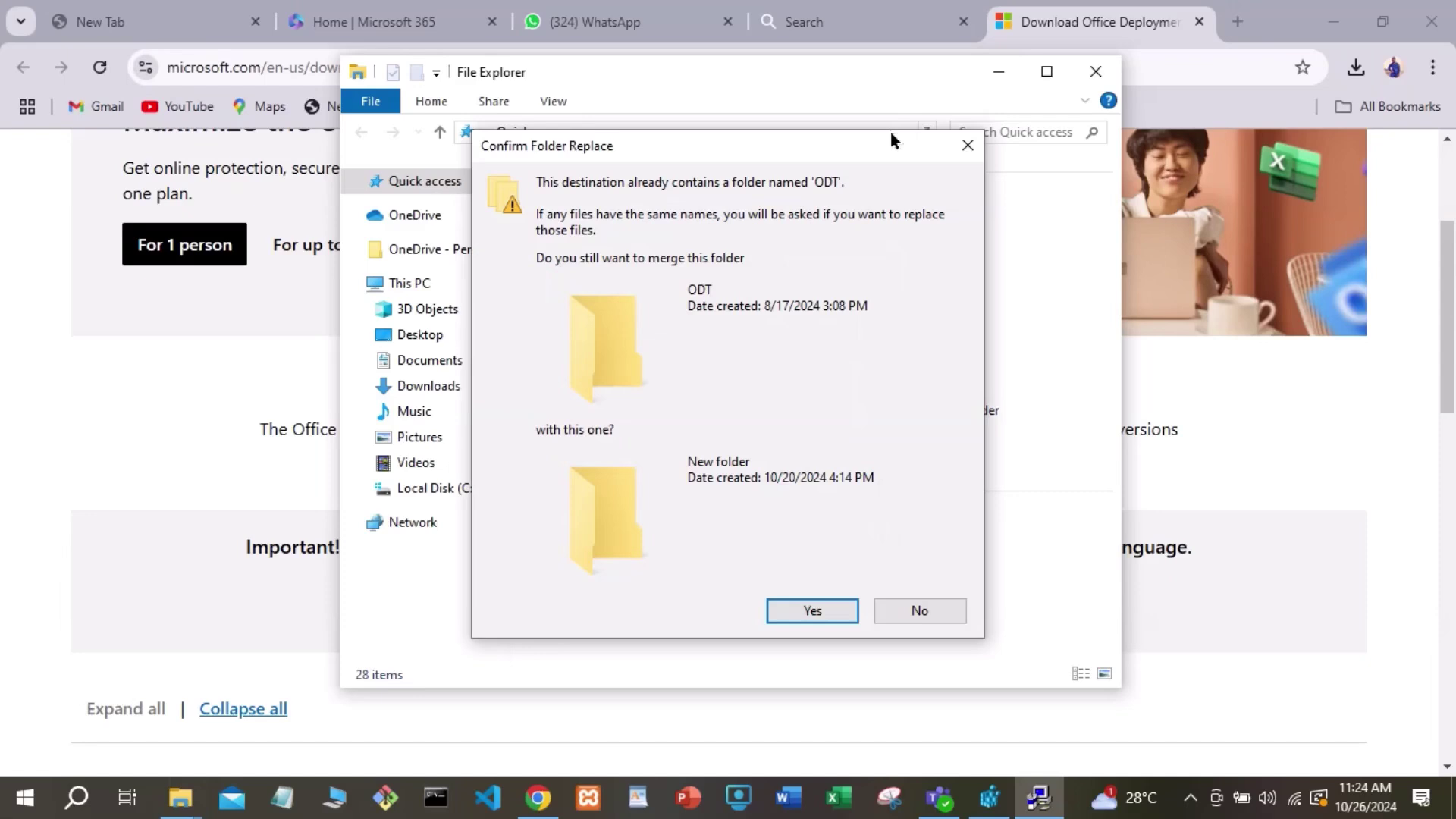
click(967, 148)
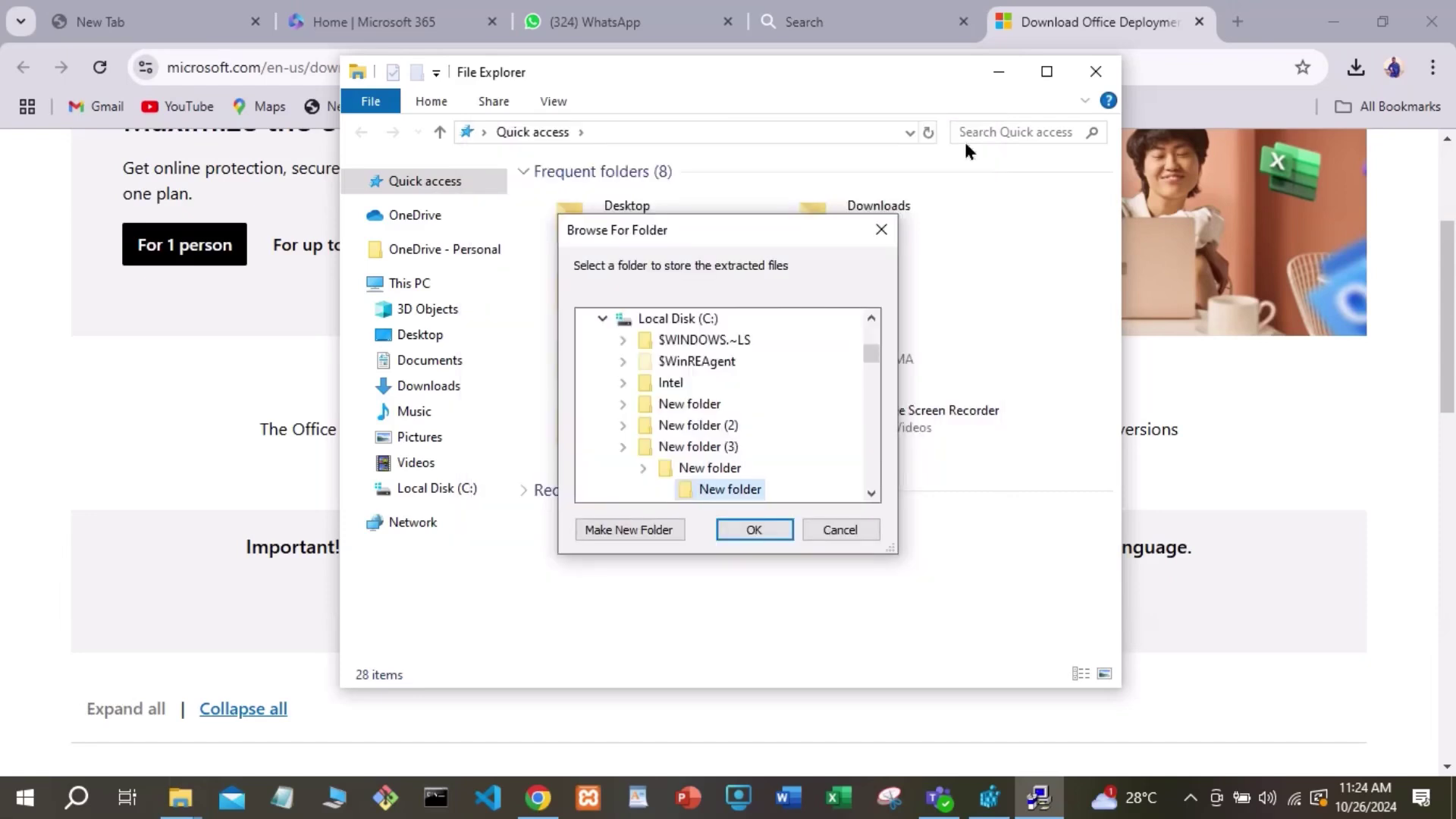
Step: Close File Explorer, go to config.office.com and scroll to Create a new configuration
click(1096, 71)
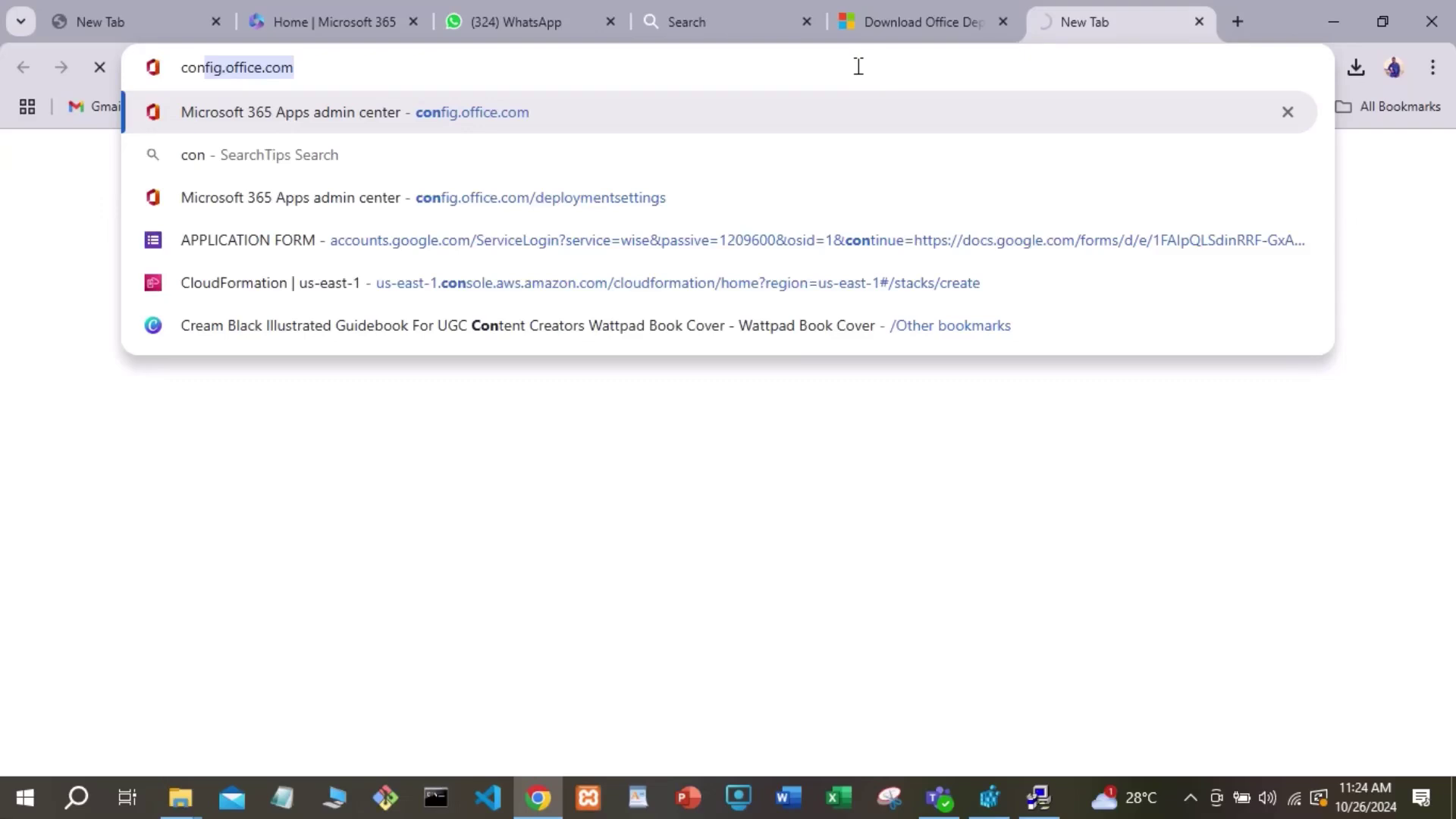
key(BackSpace)
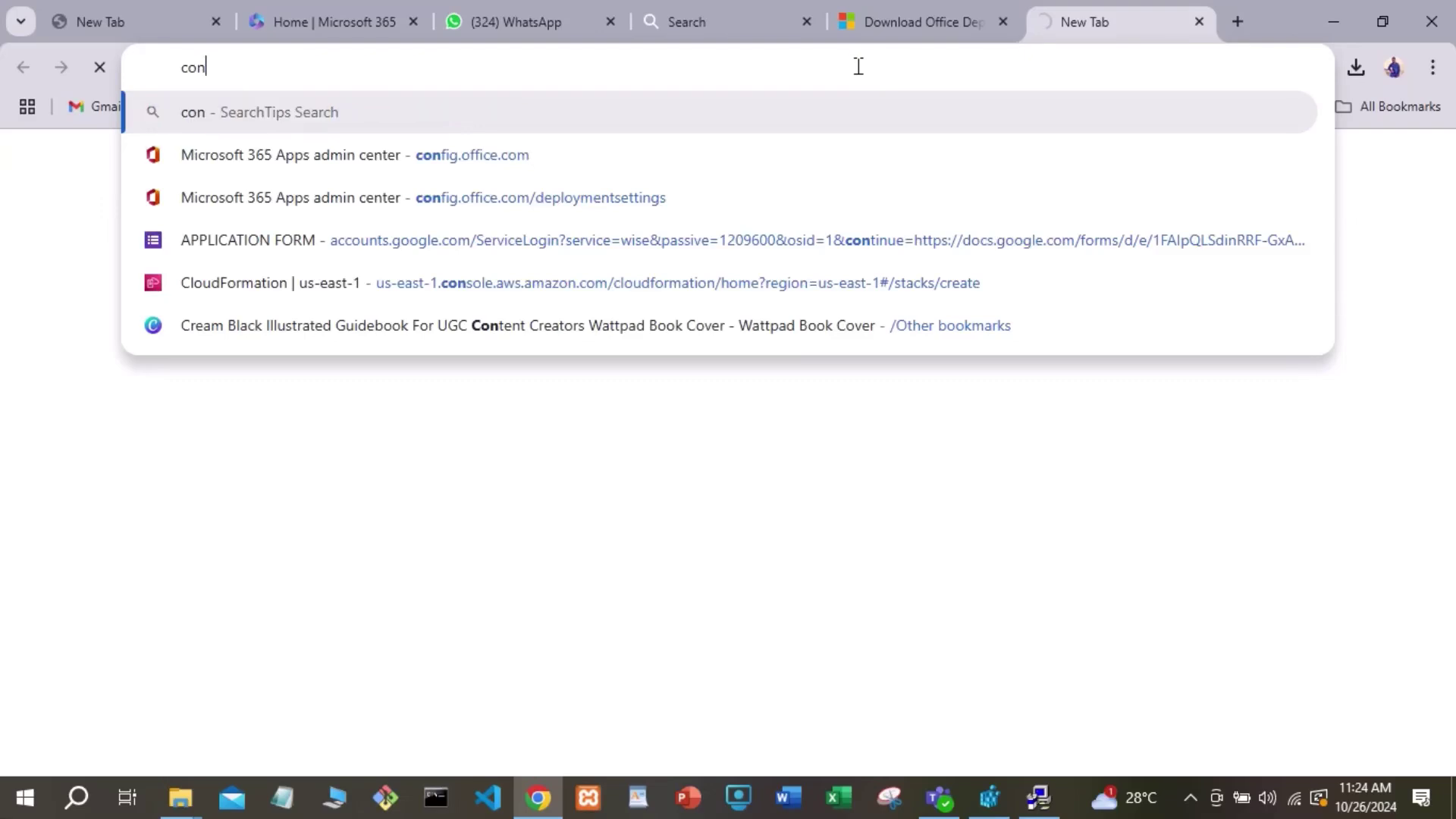
text(fig)
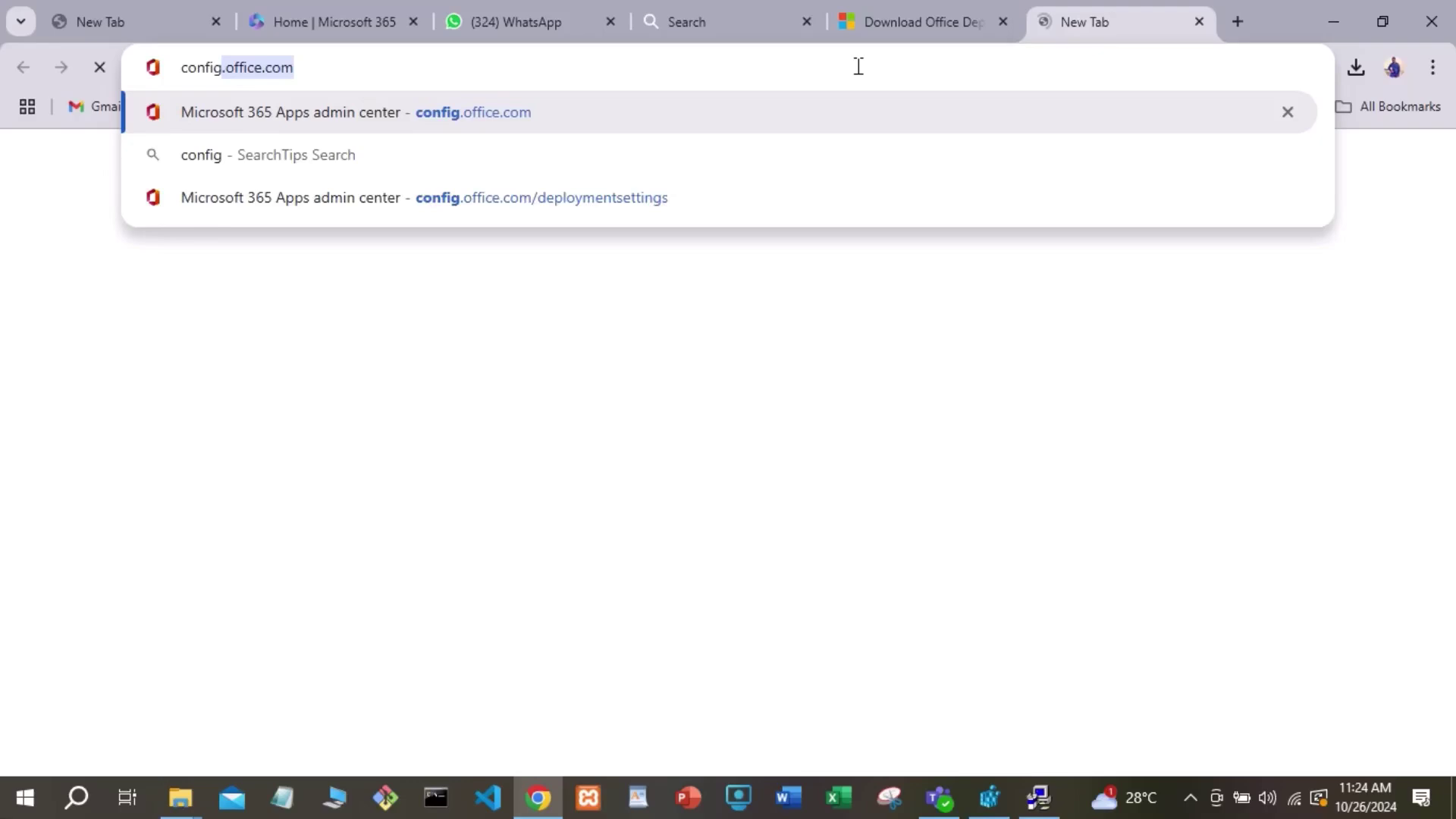
key(Right)
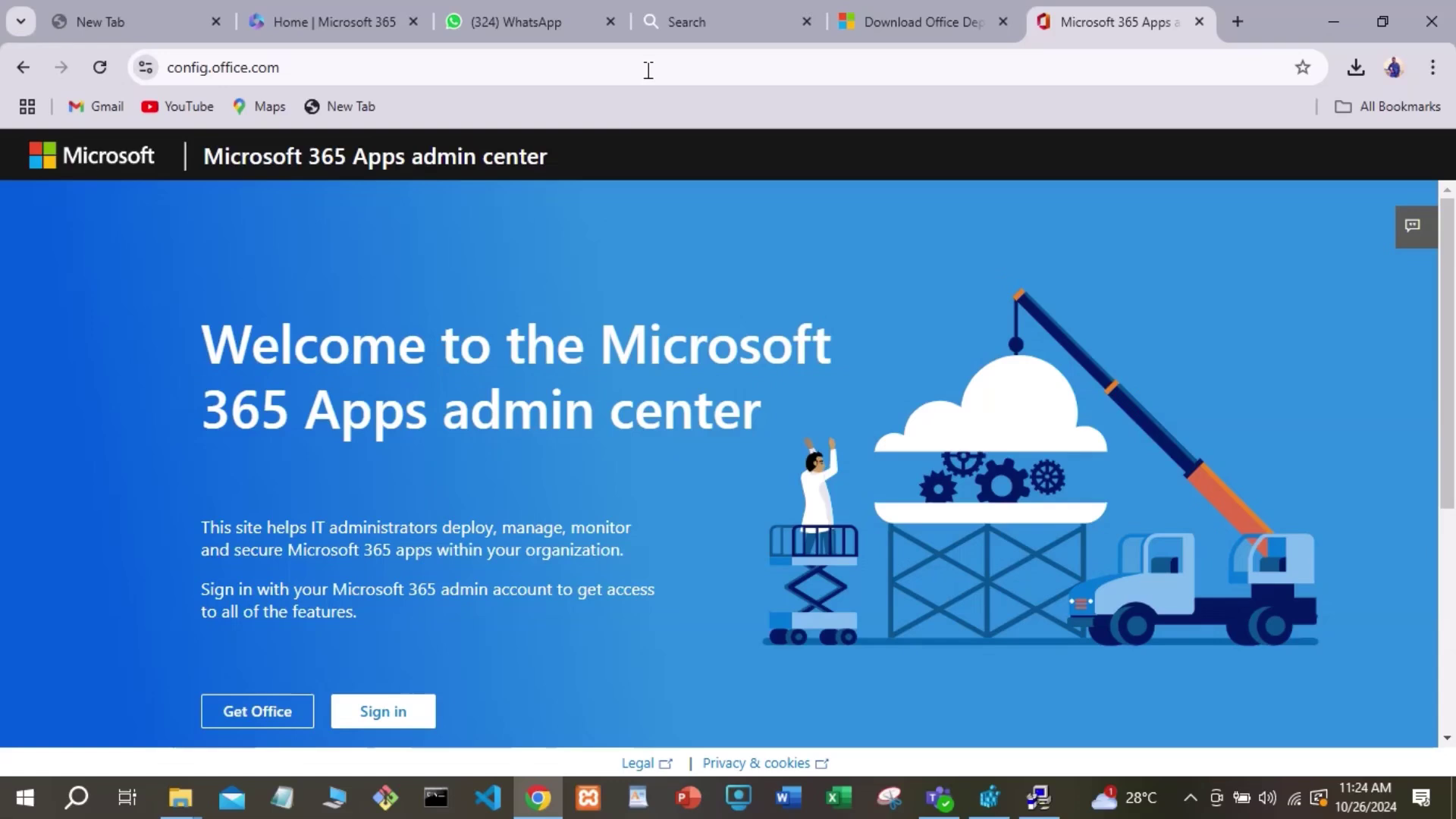
scroll(677, 460, down, 2)
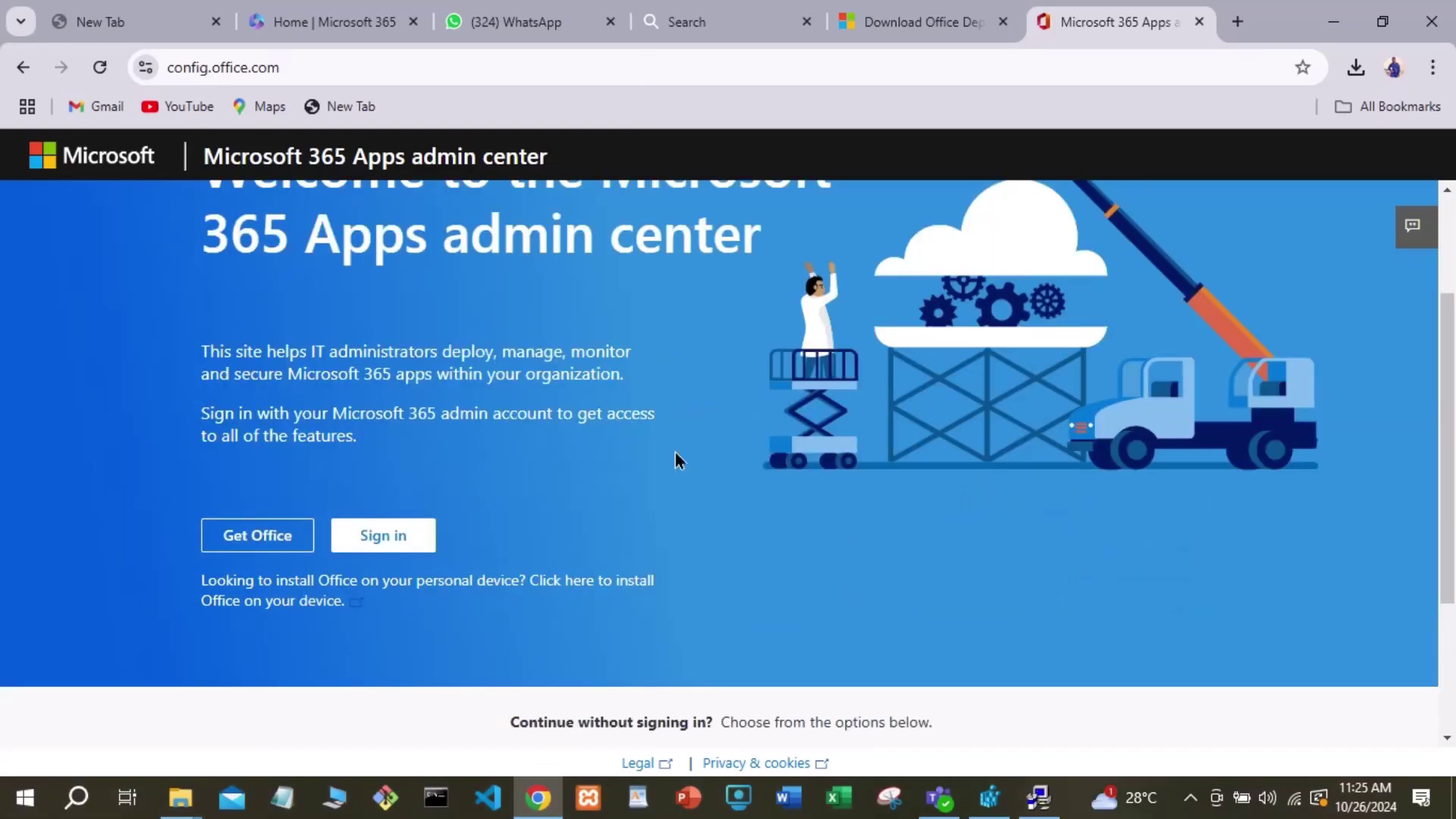
scroll(678, 460, down, 3)
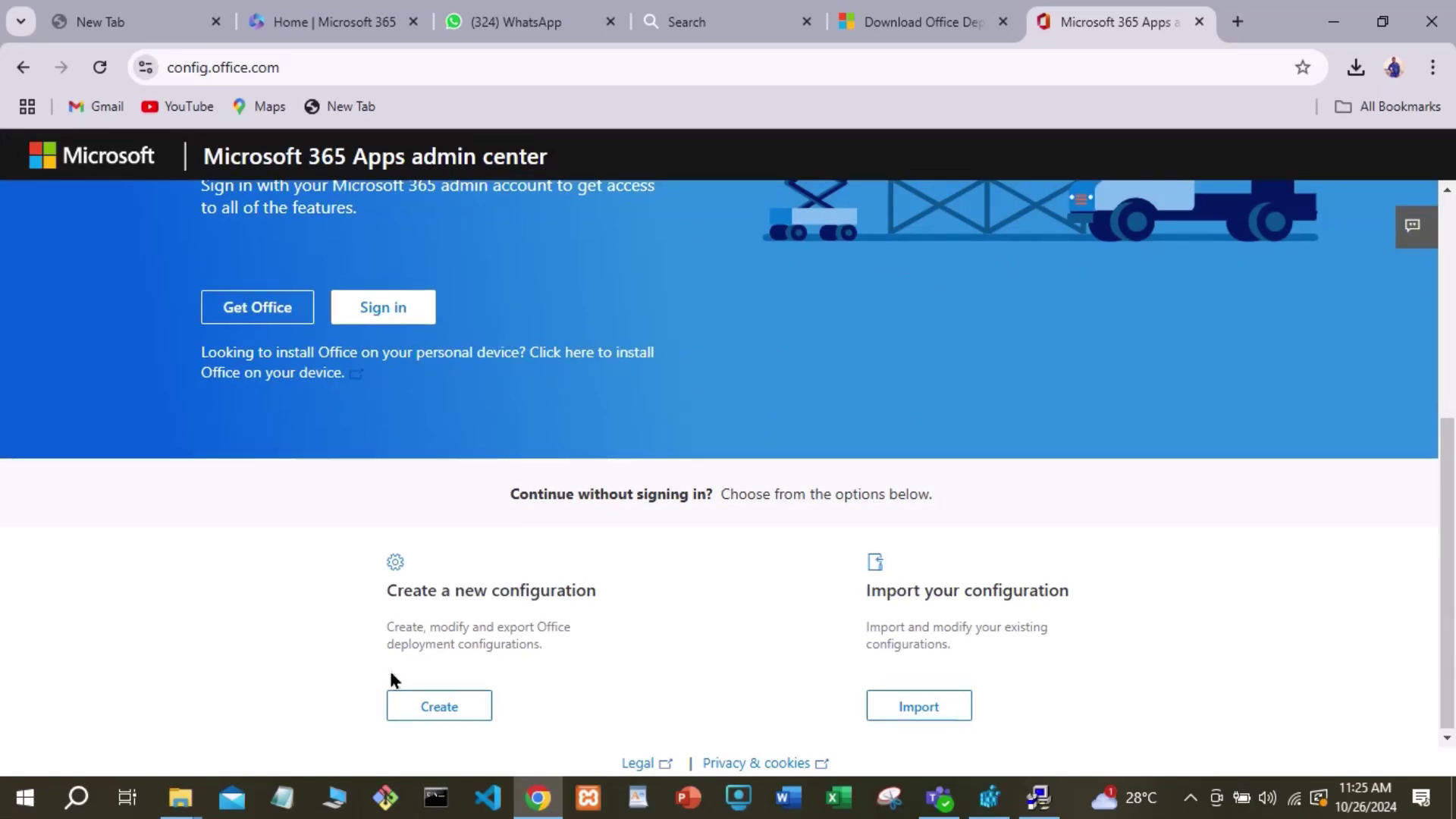
Step: Start a new configuration at 64-bit and expand Products and releases down to Office Suites
click(438, 710)
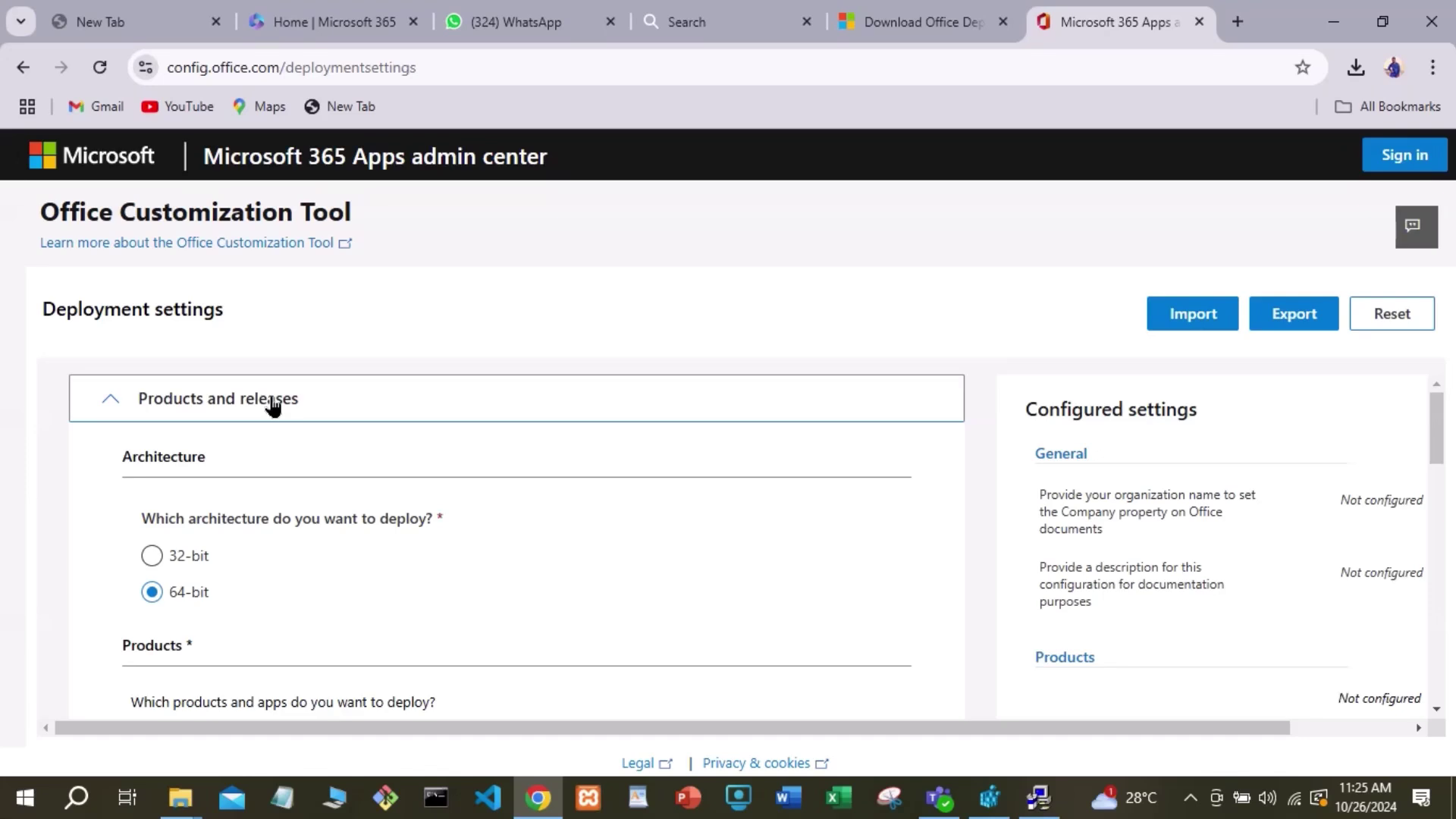
click(274, 407)
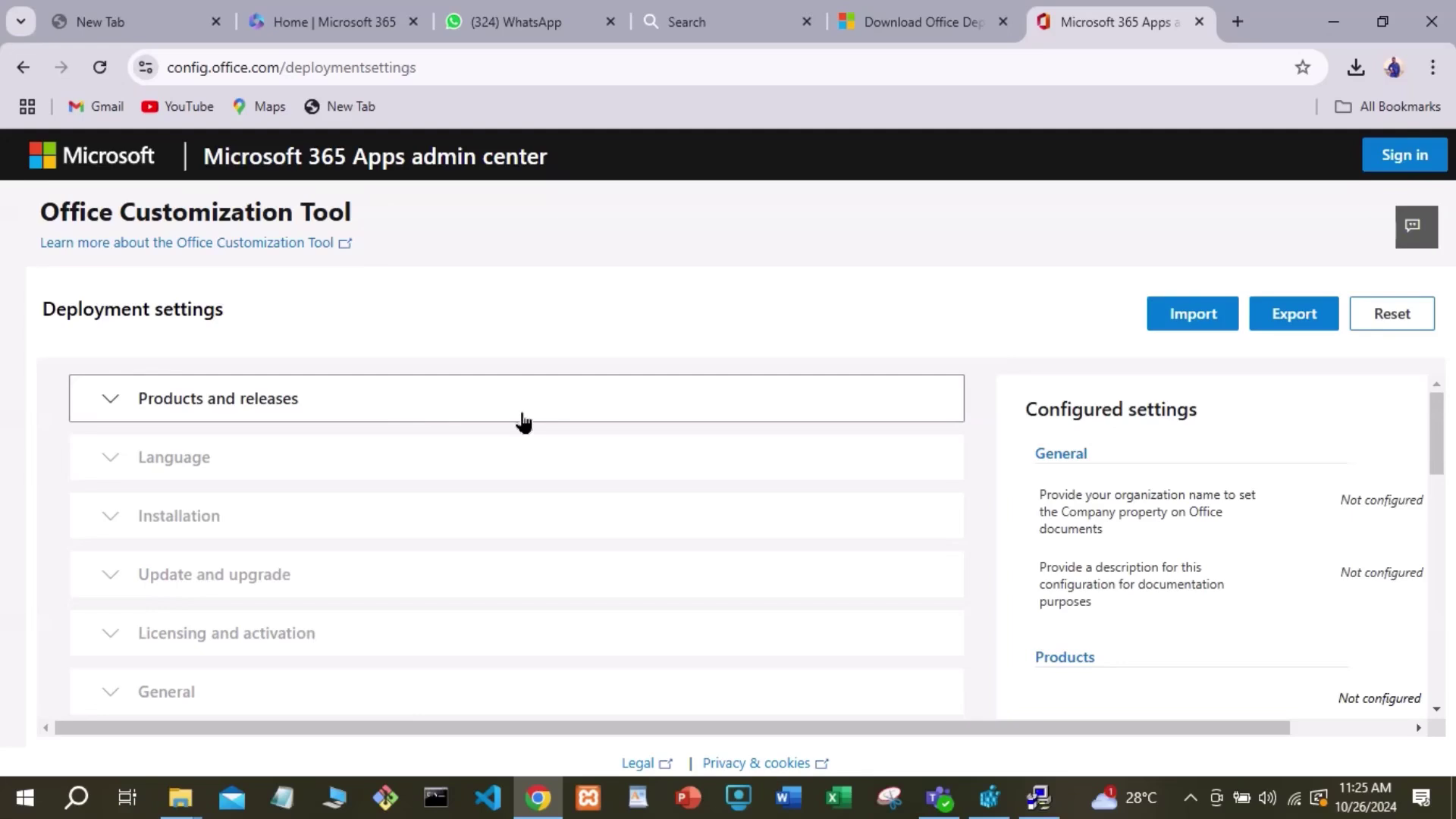
scroll(523, 423, down, 2)
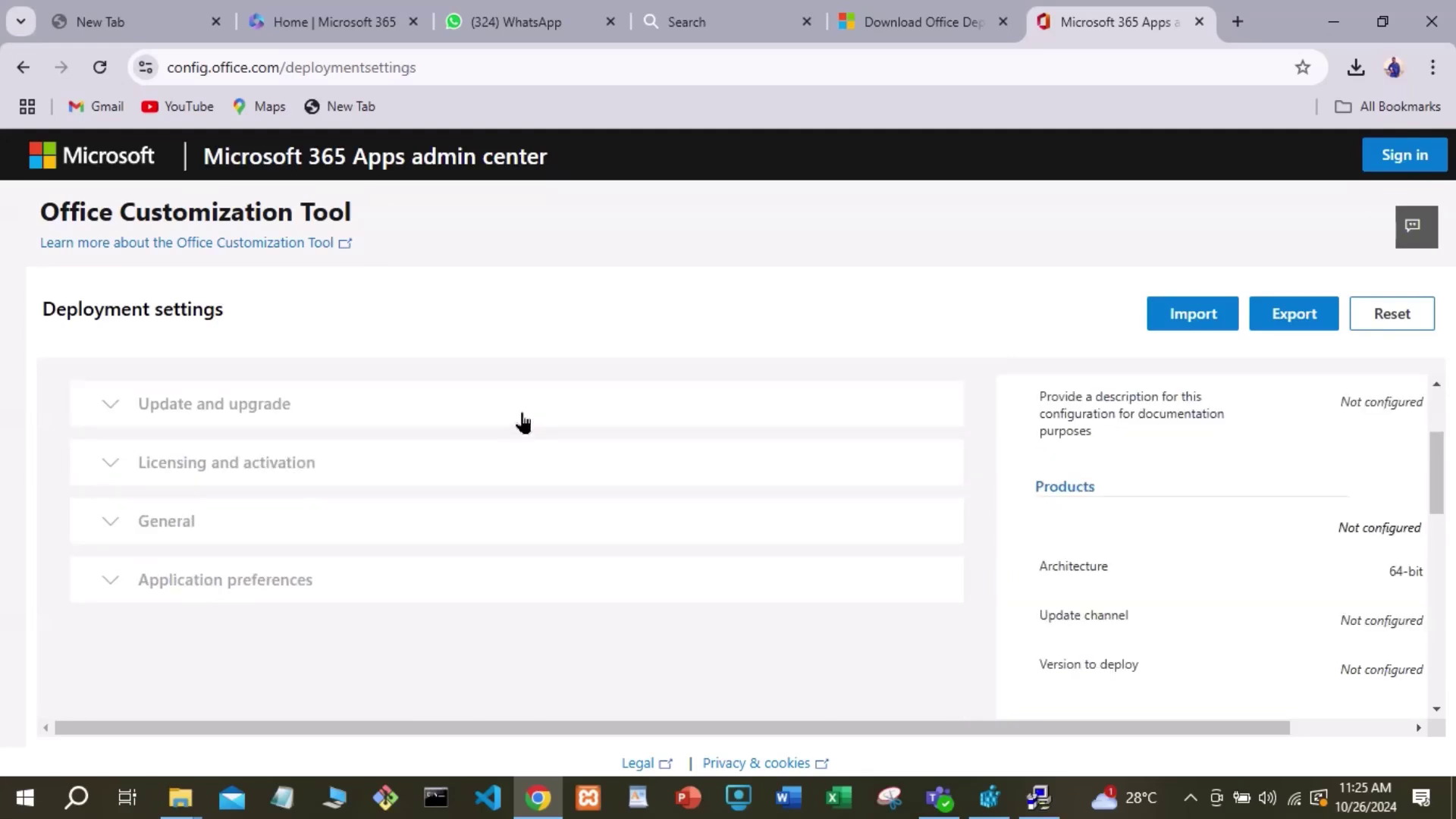
click(523, 422)
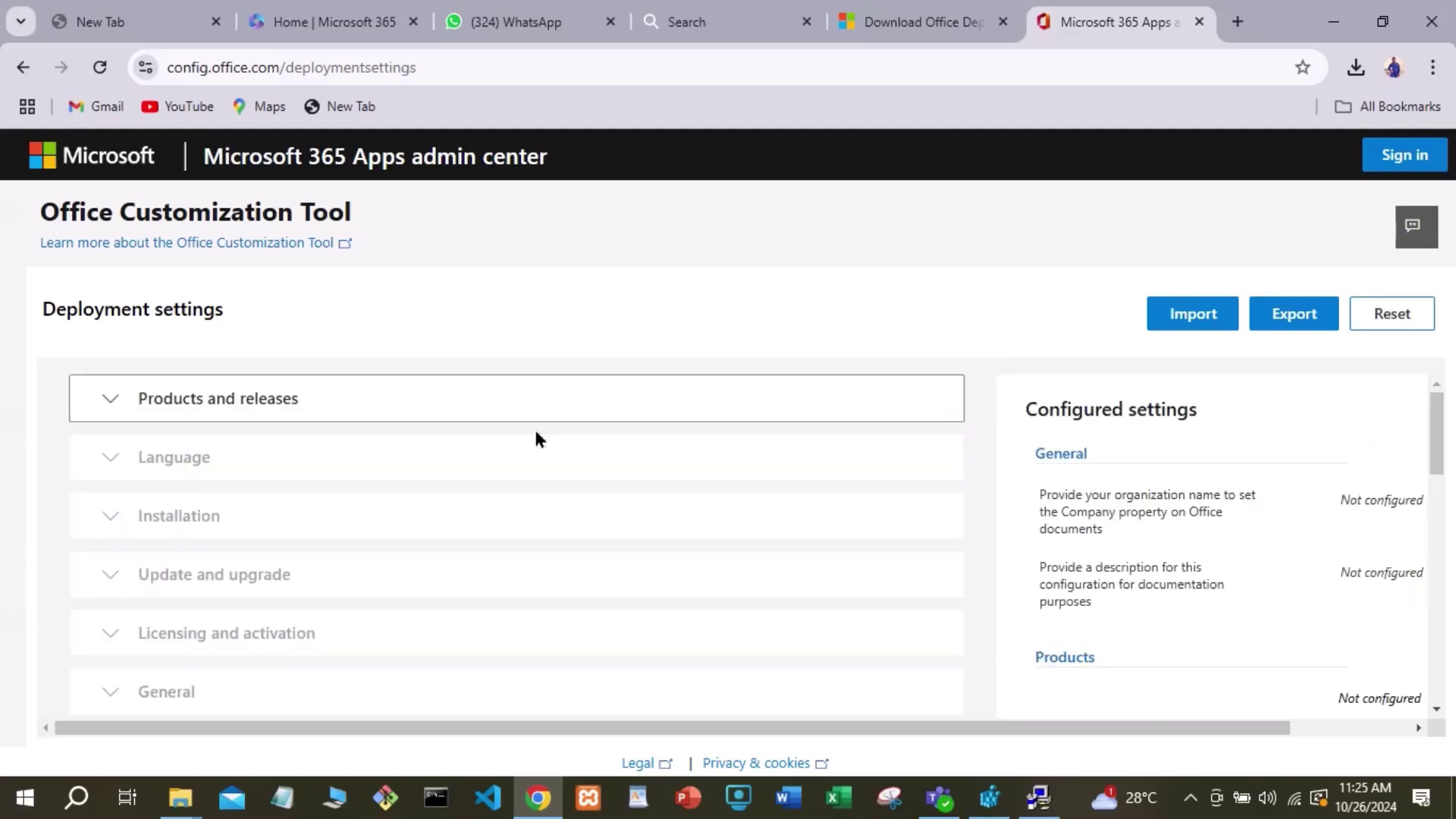
click(787, 402)
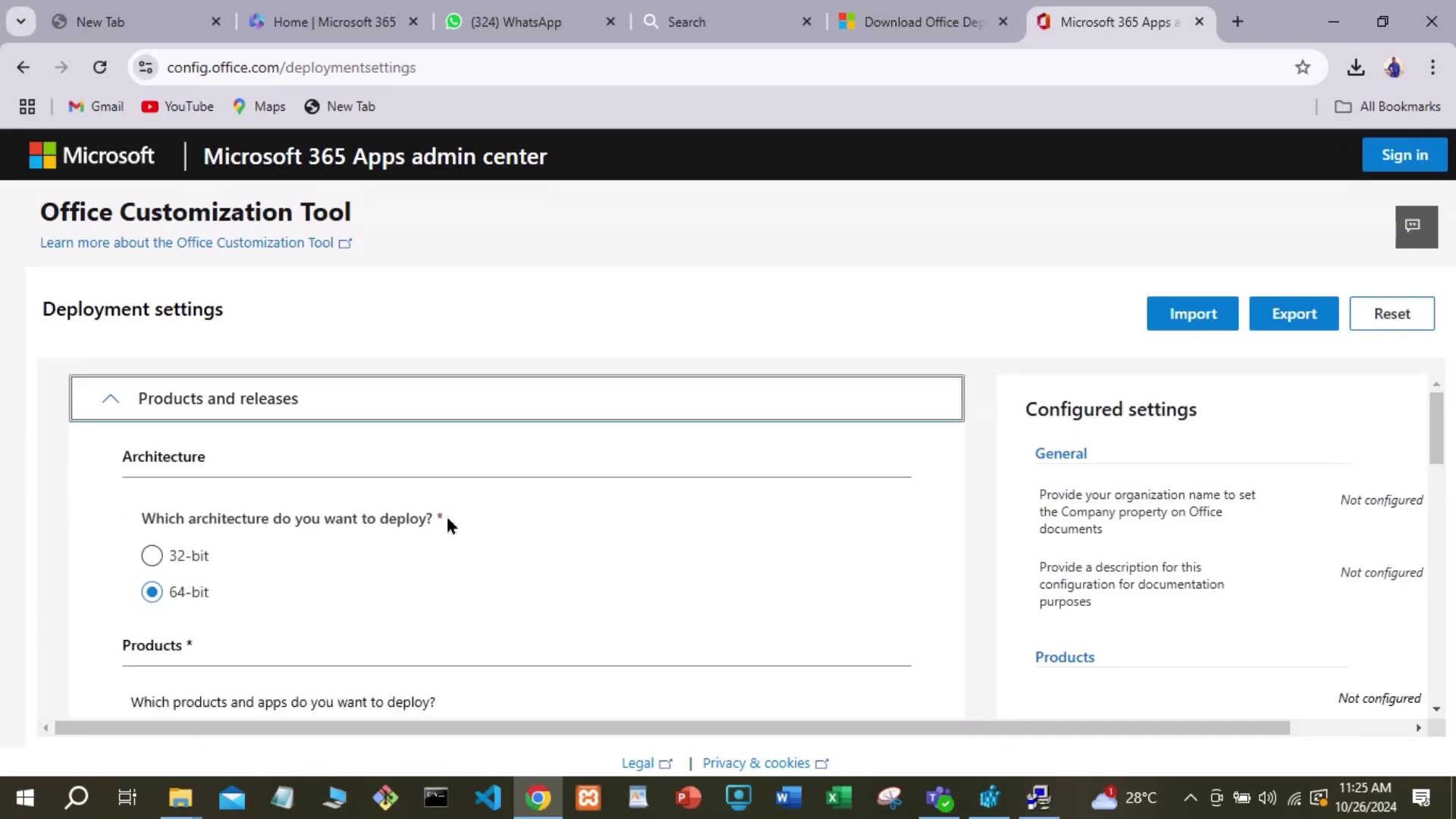
scroll(221, 578, down, 2)
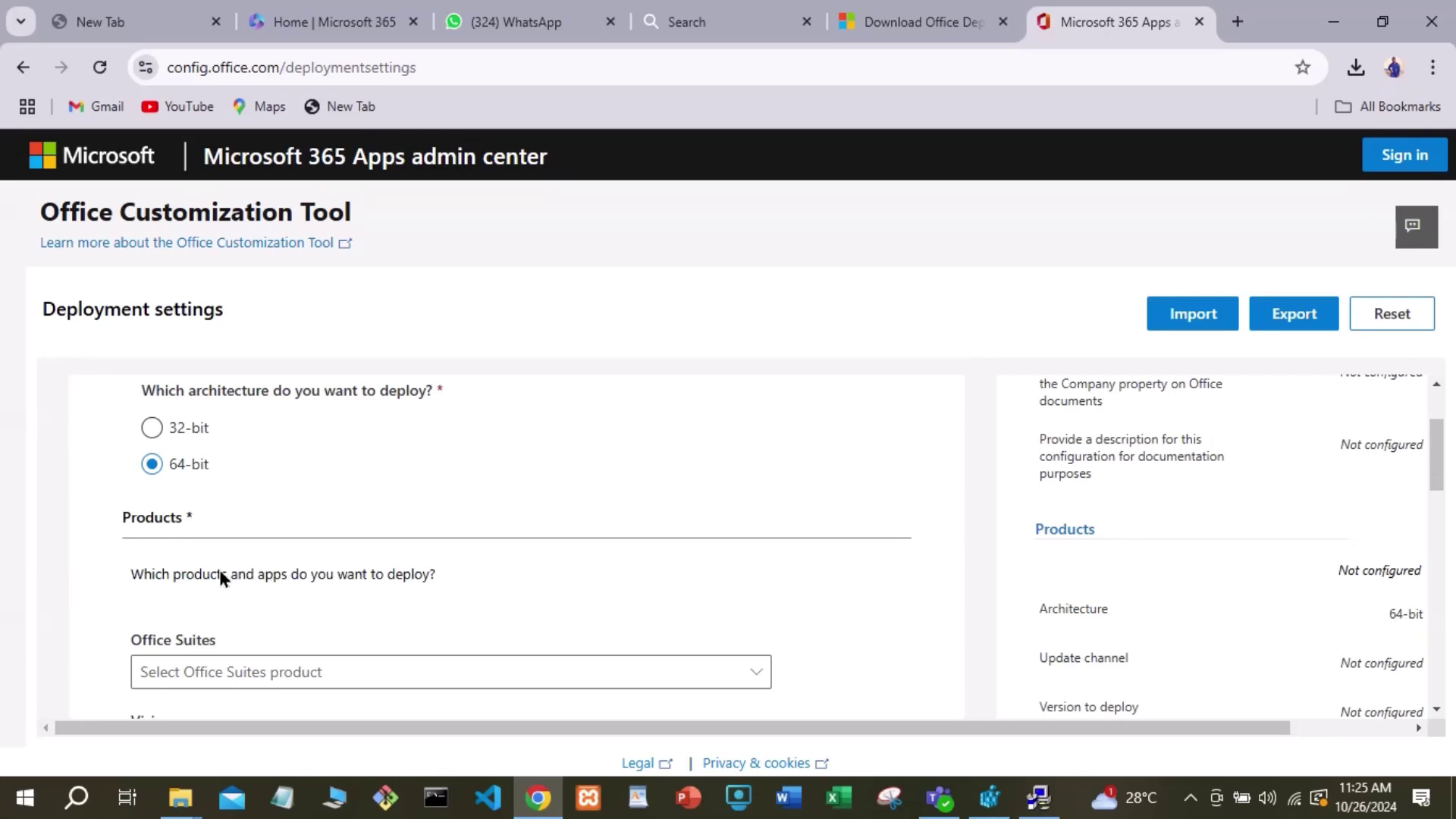
scroll(222, 578, down, 1)
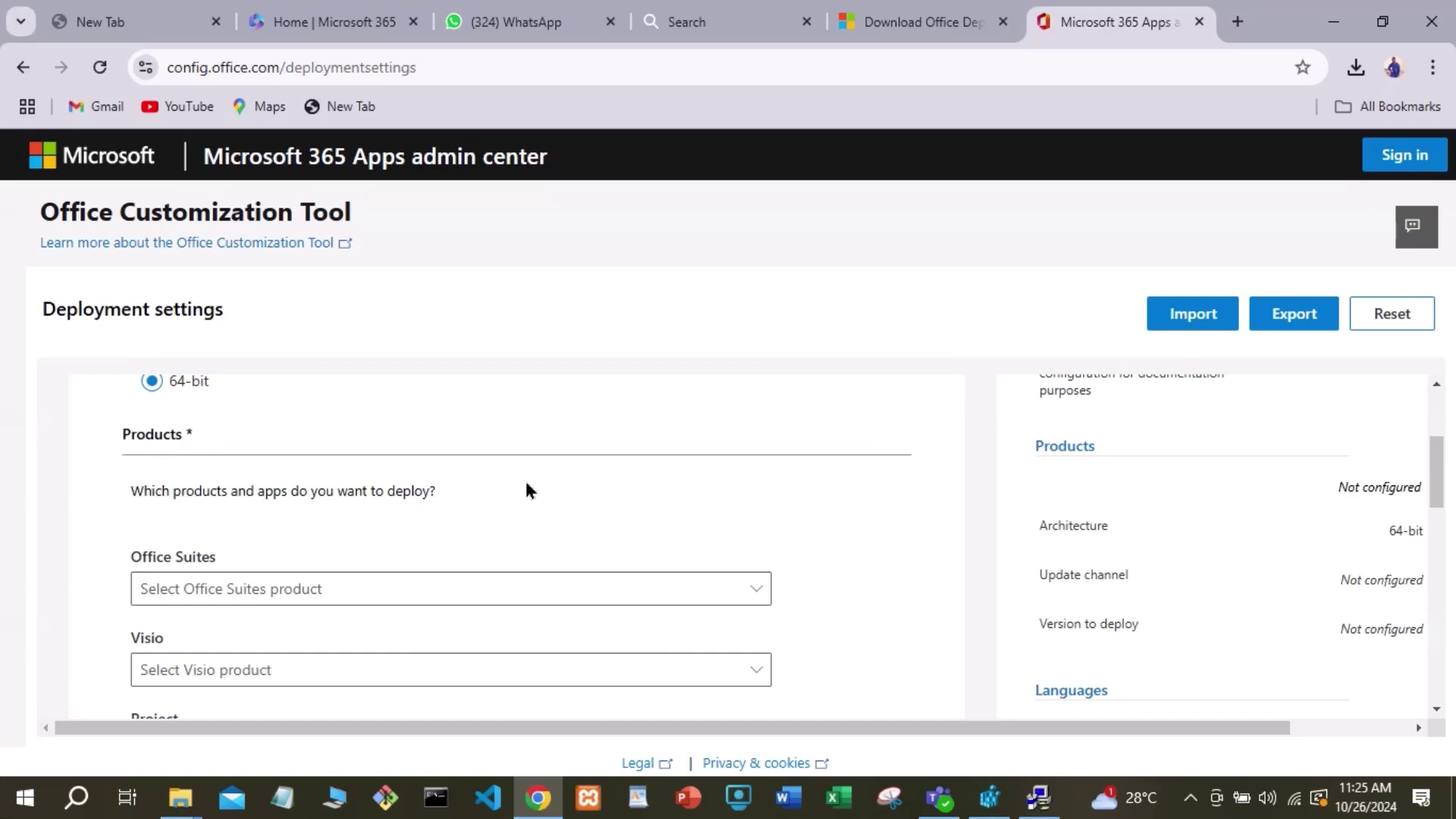
Step: Choose Microsoft 365 Apps for business from the Office Suites dropdown
click(396, 590)
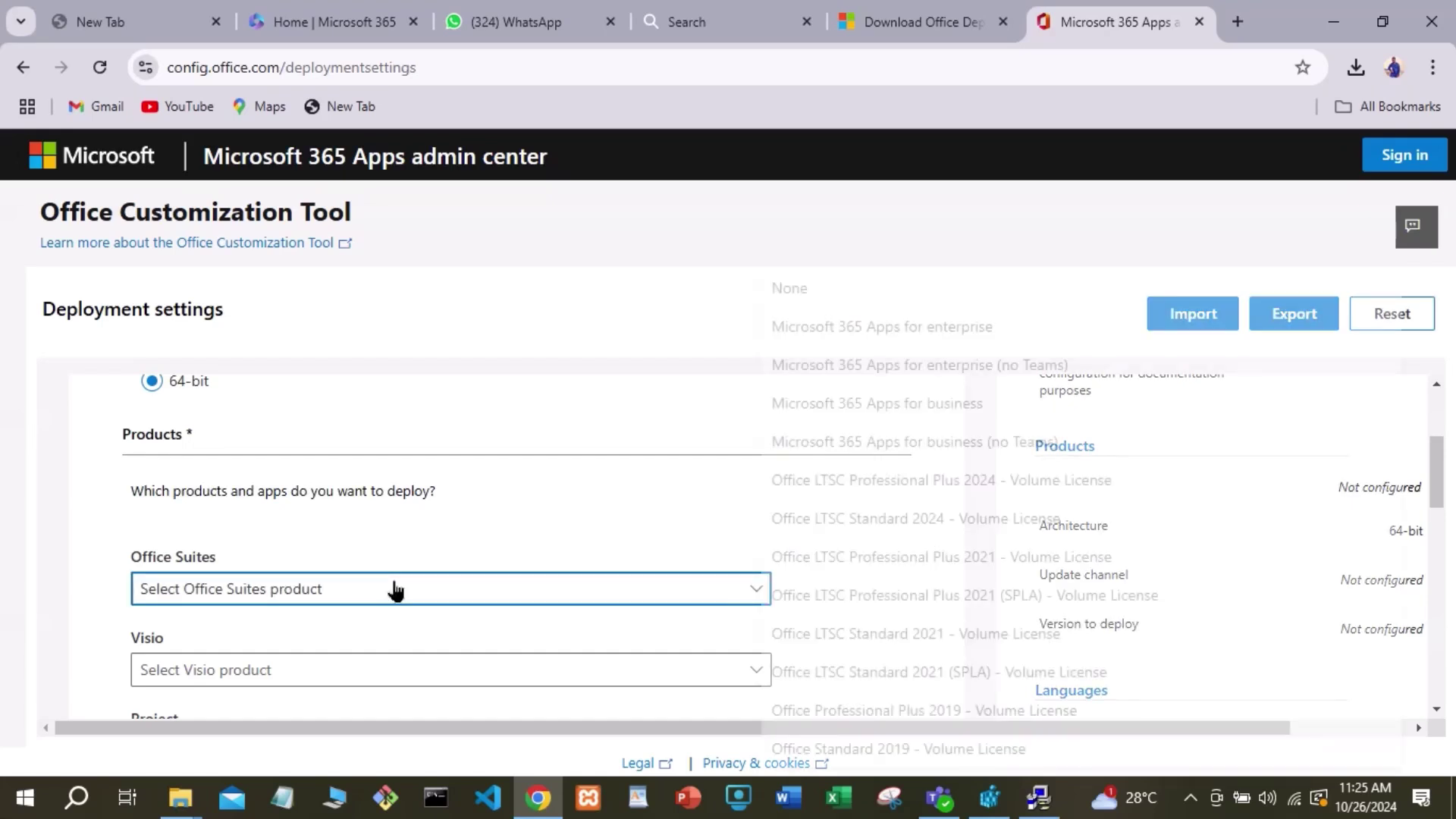
scroll(443, 509, down, 2)
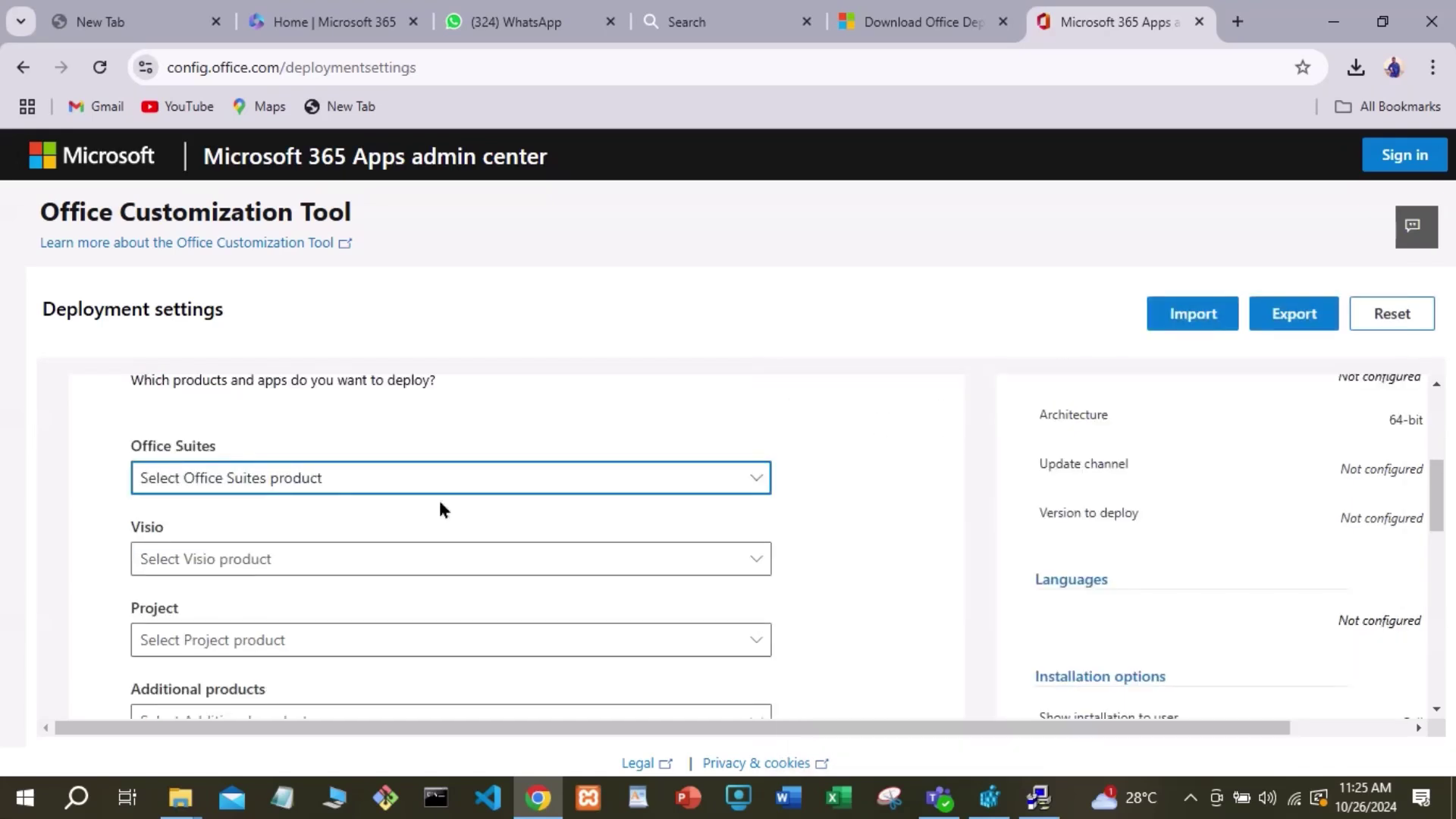
click(759, 481)
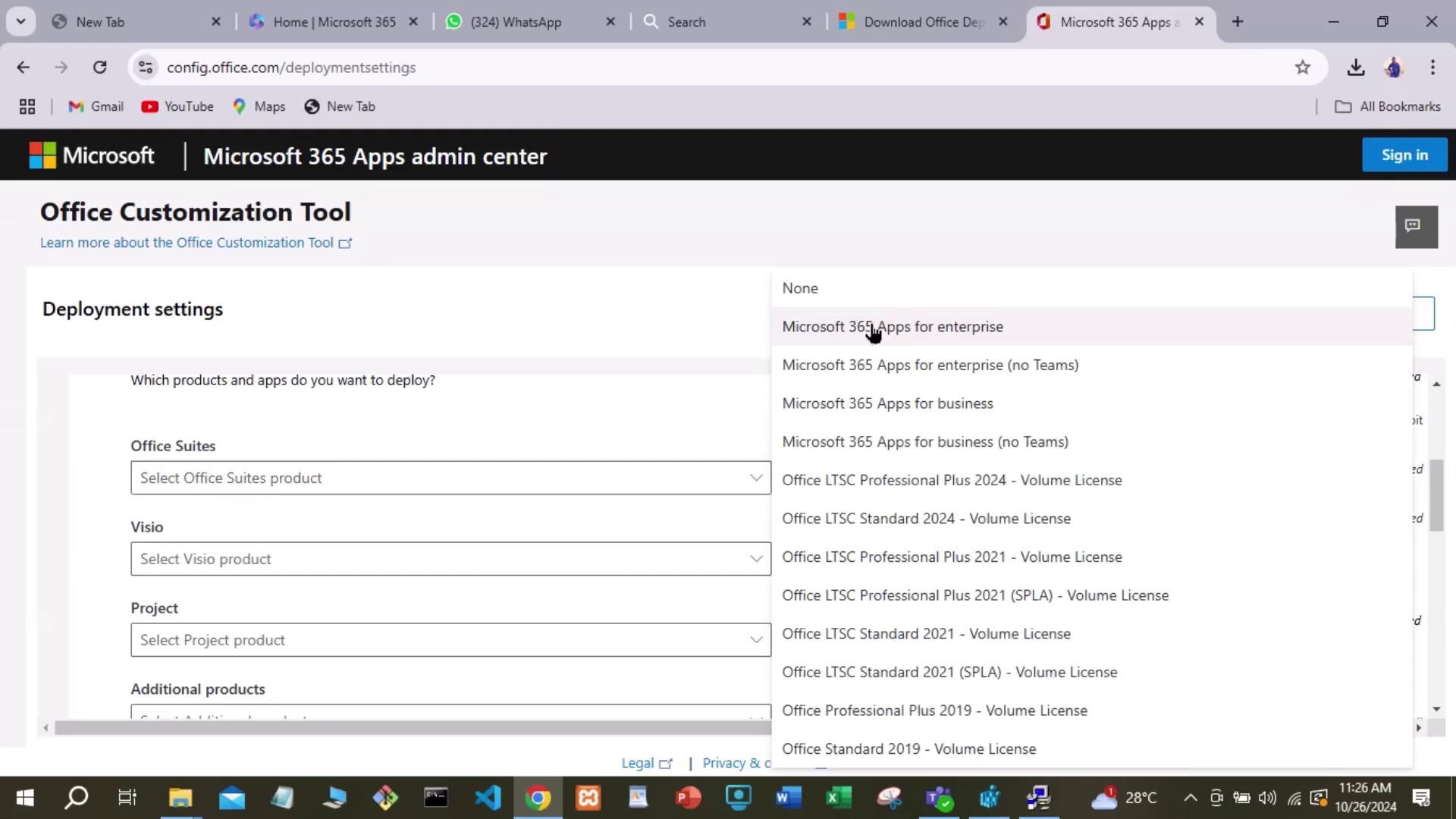
click(886, 402)
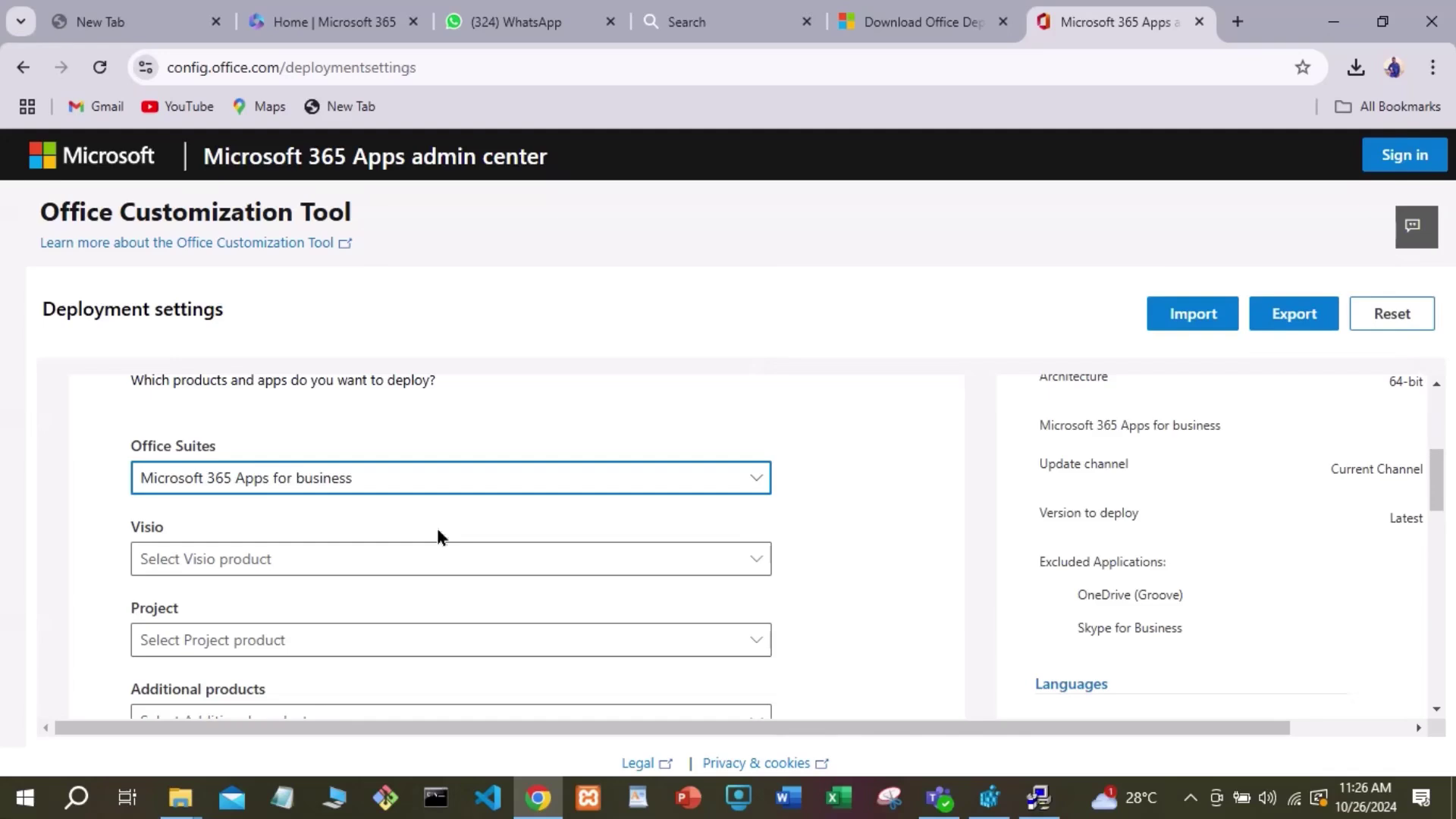
scroll(437, 530, down, 1)
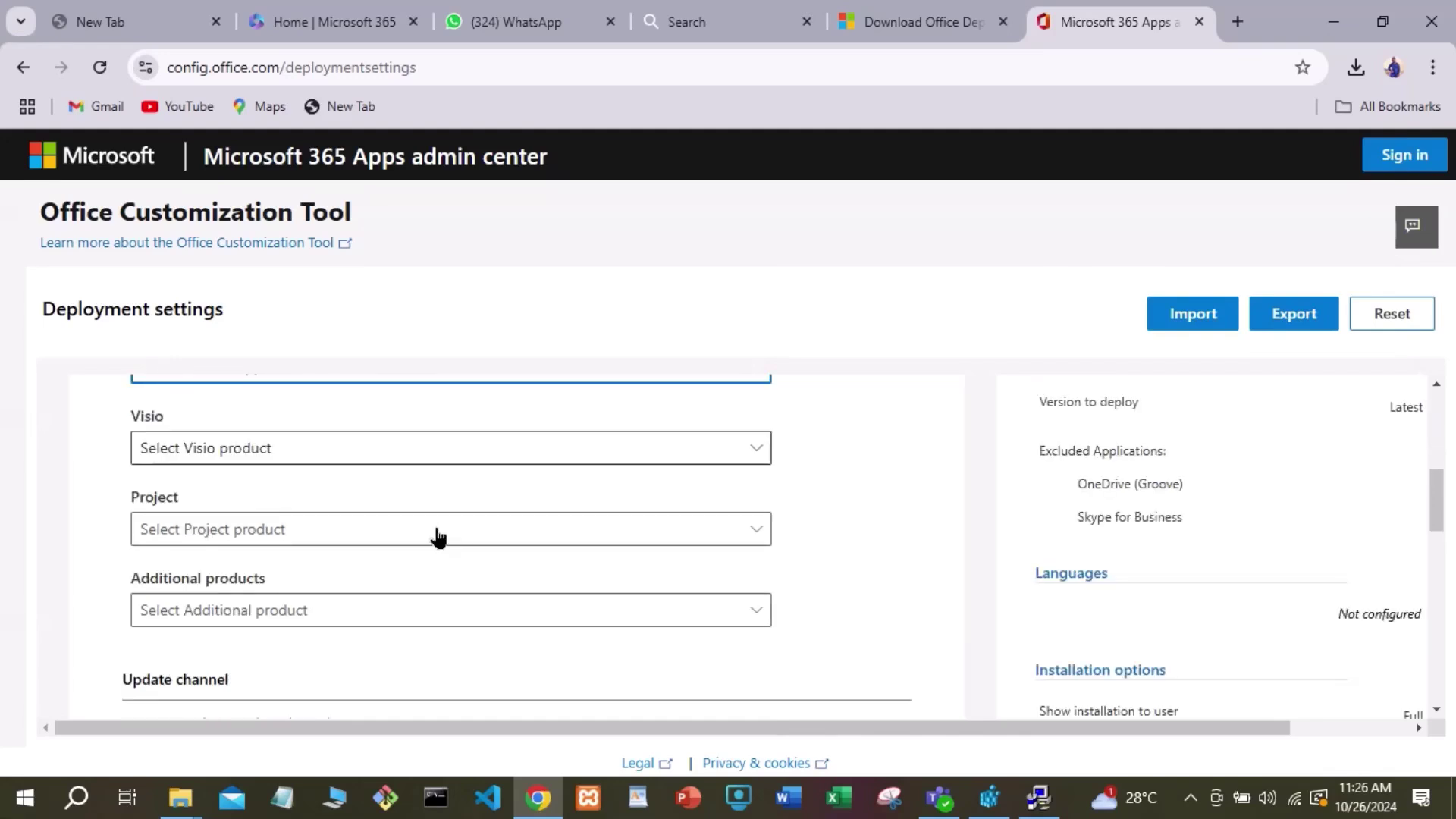
Step: Keep Current Channel with Latest version, then bring up a Command Prompt window
scroll(438, 538, down, 1)
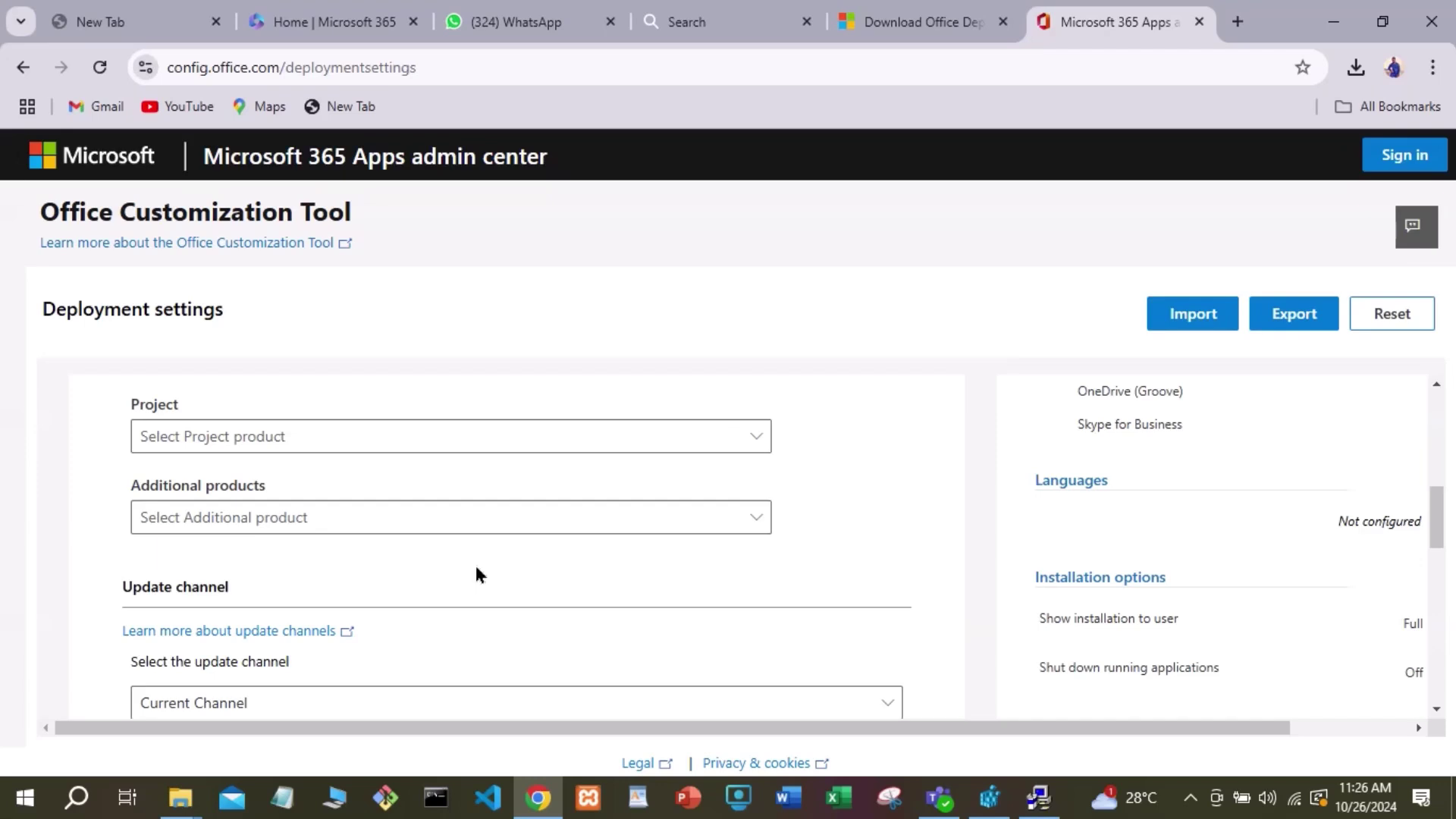
scroll(475, 567, down, 1)
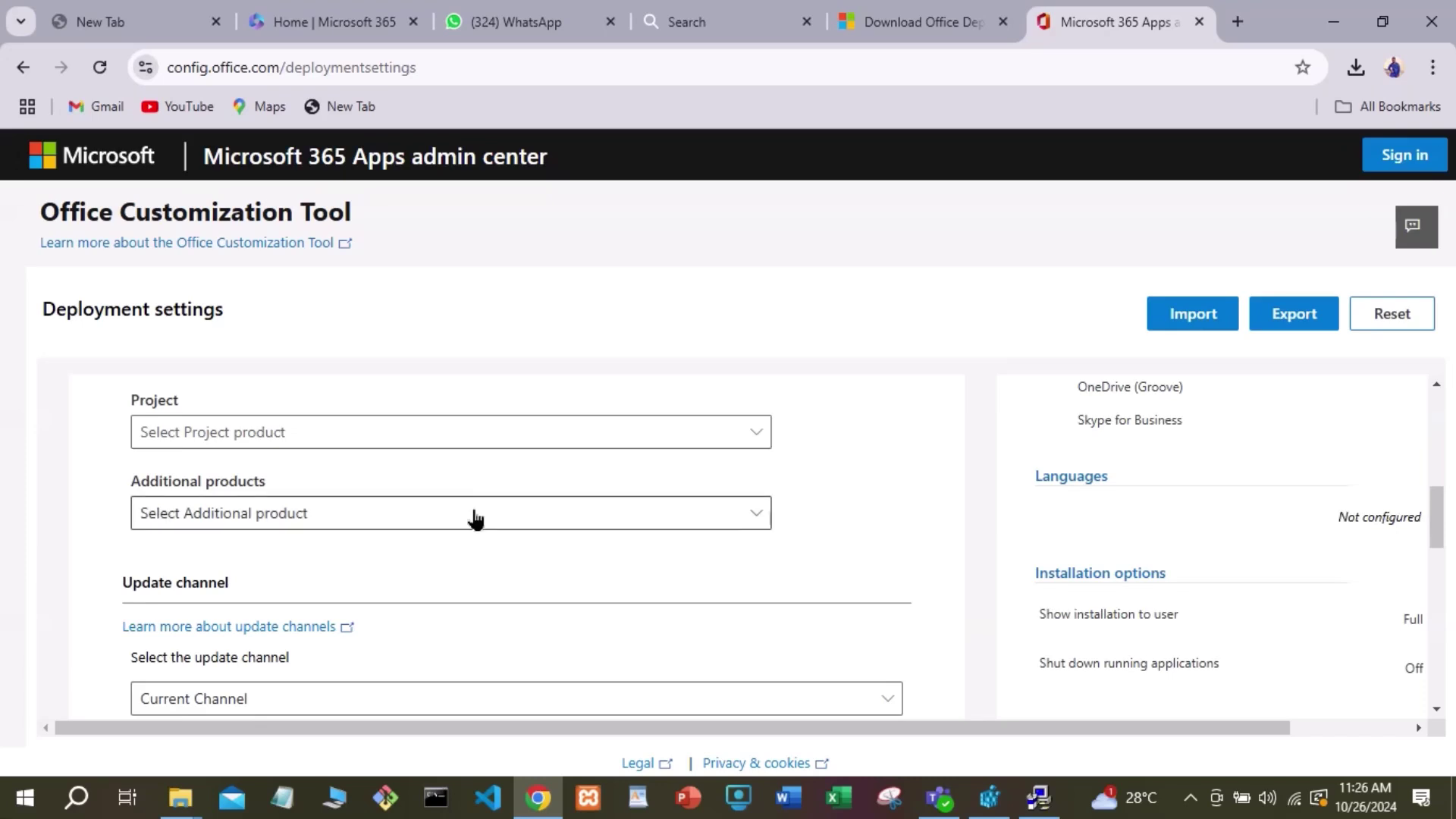
scroll(476, 520, down, 1)
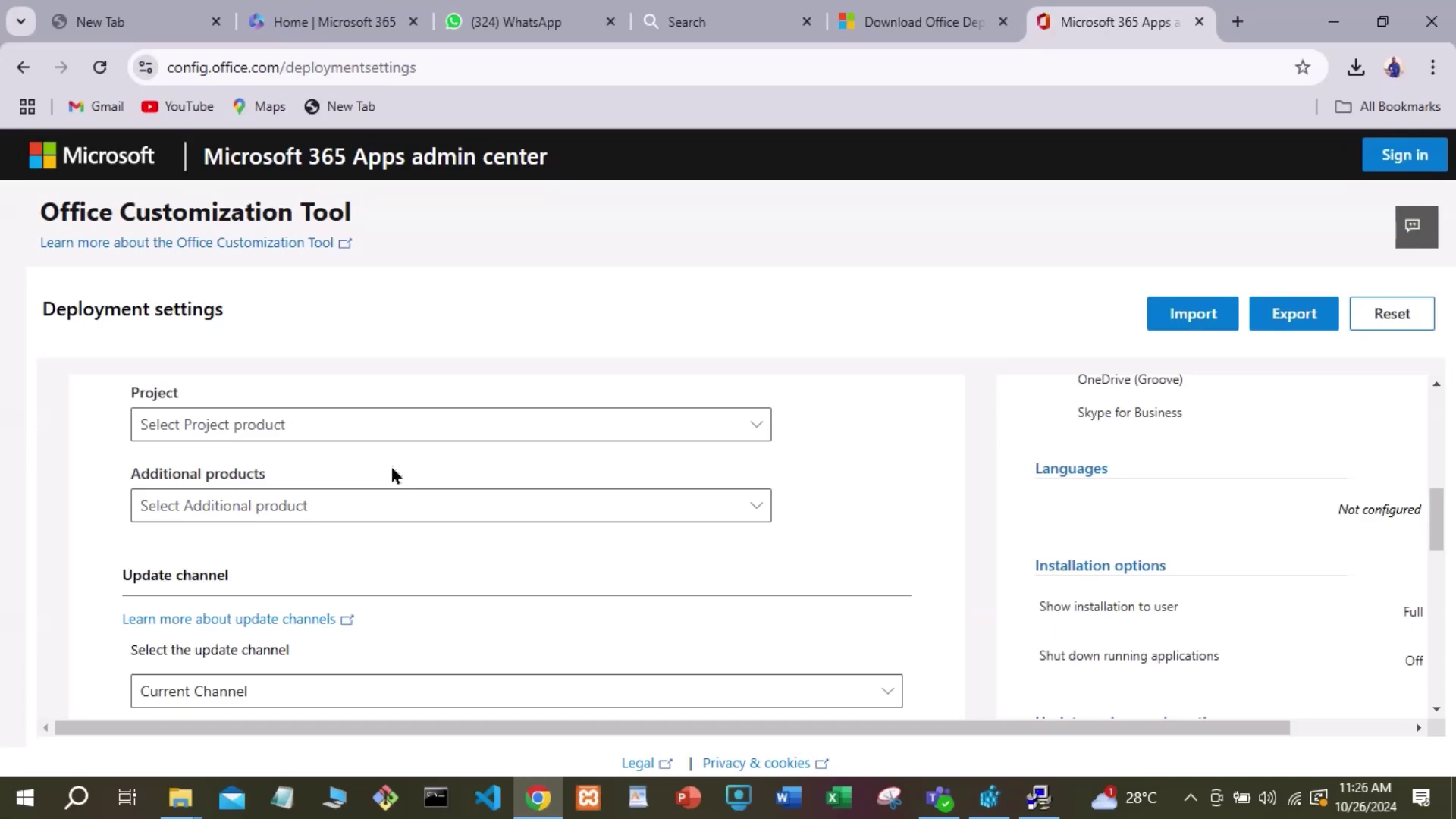
scroll(392, 476, down, 1)
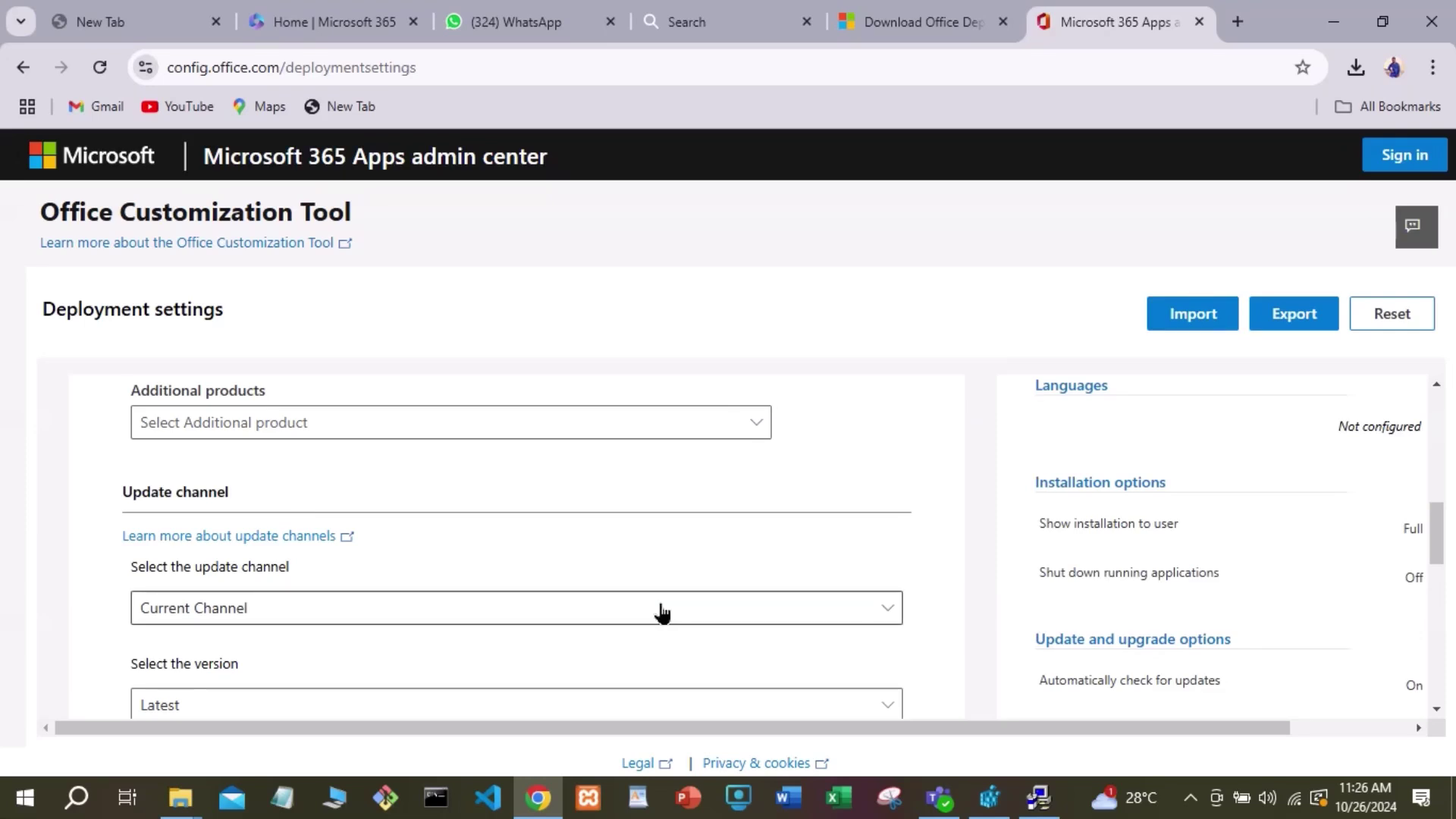
scroll(662, 612, down, 1)
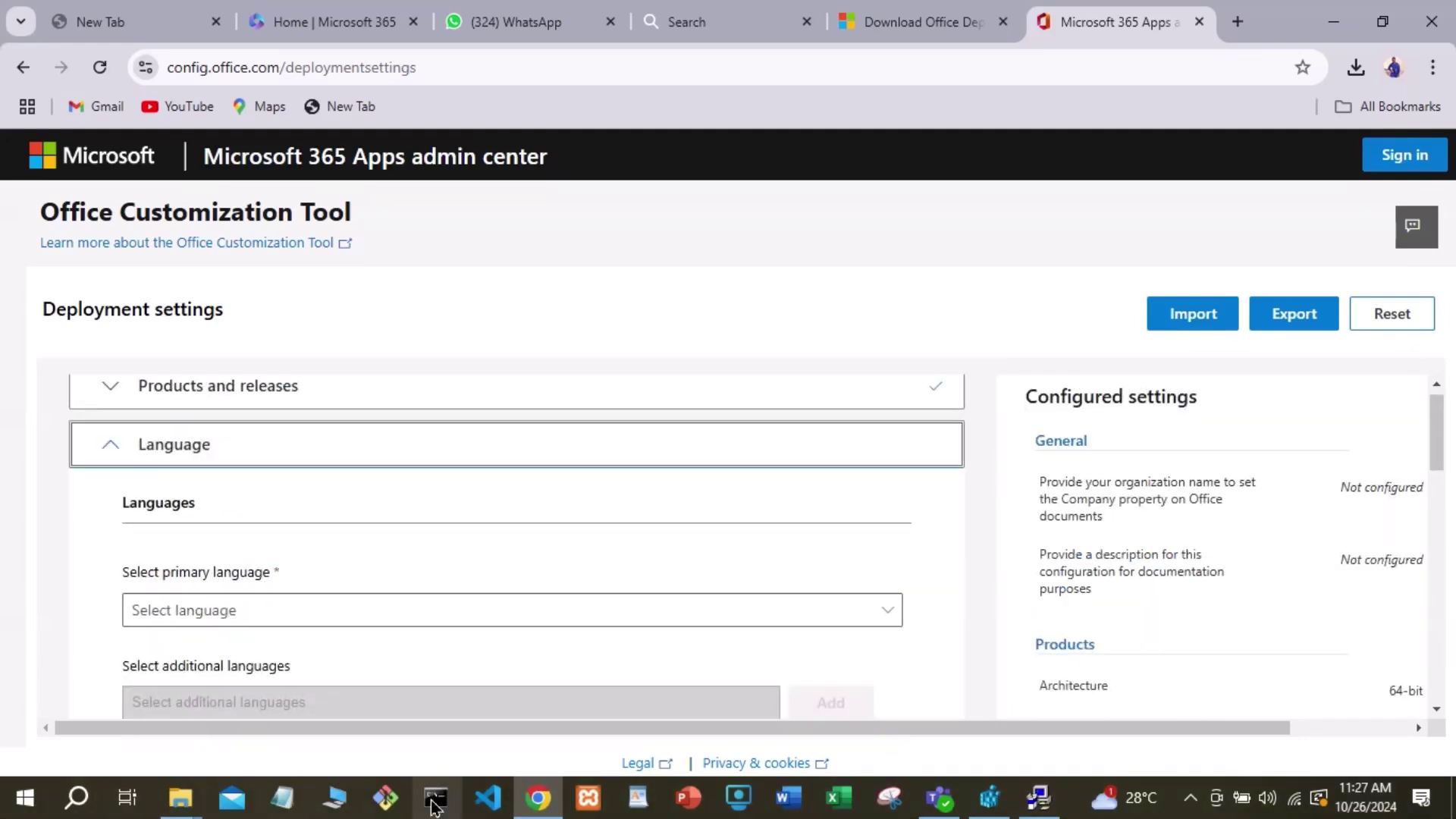
click(435, 801)
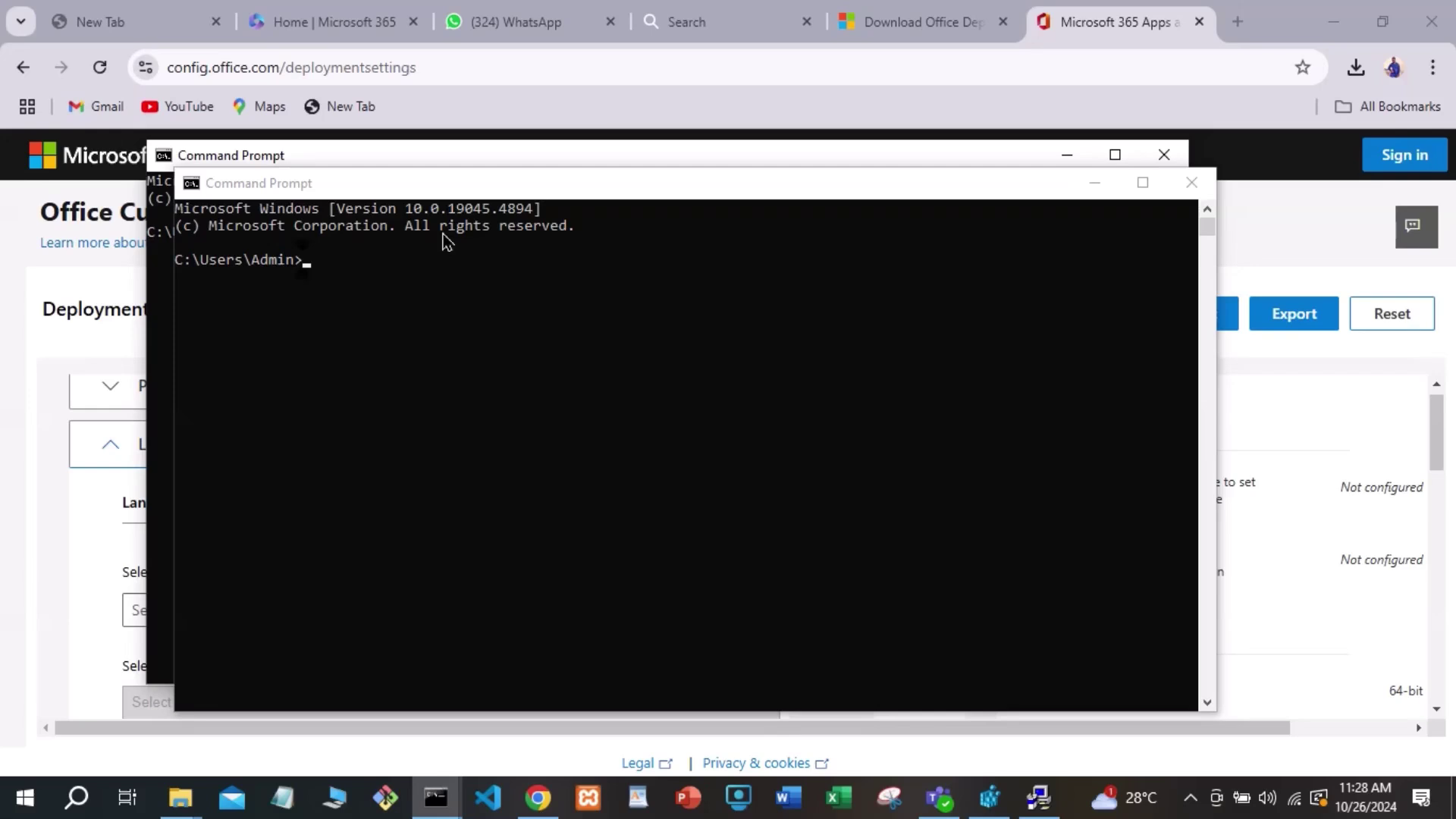
Step: Change directory to C:\ and then into ODT so the prompt reads C:\ODT>
click(336, 274)
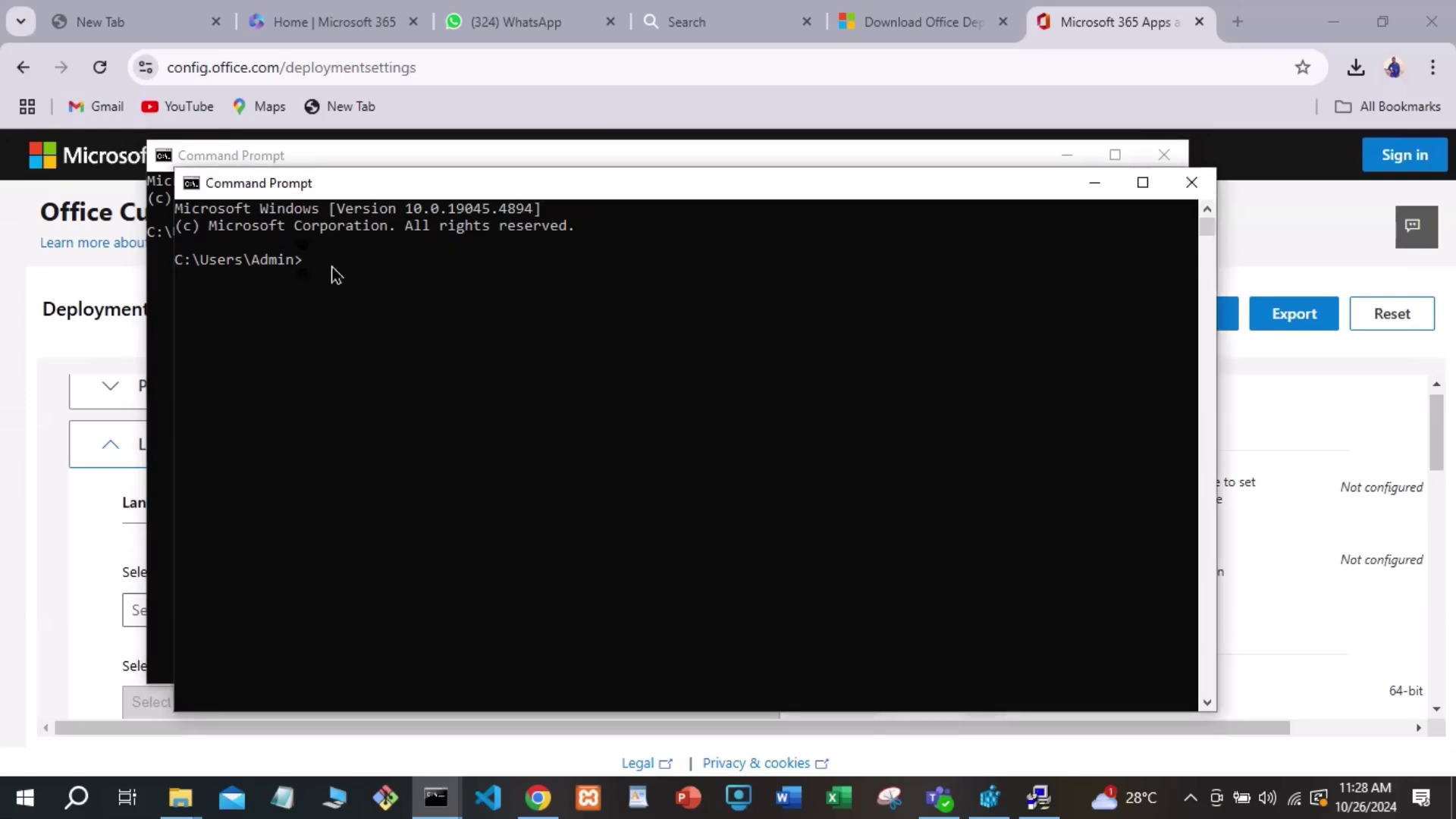
text(cd C)
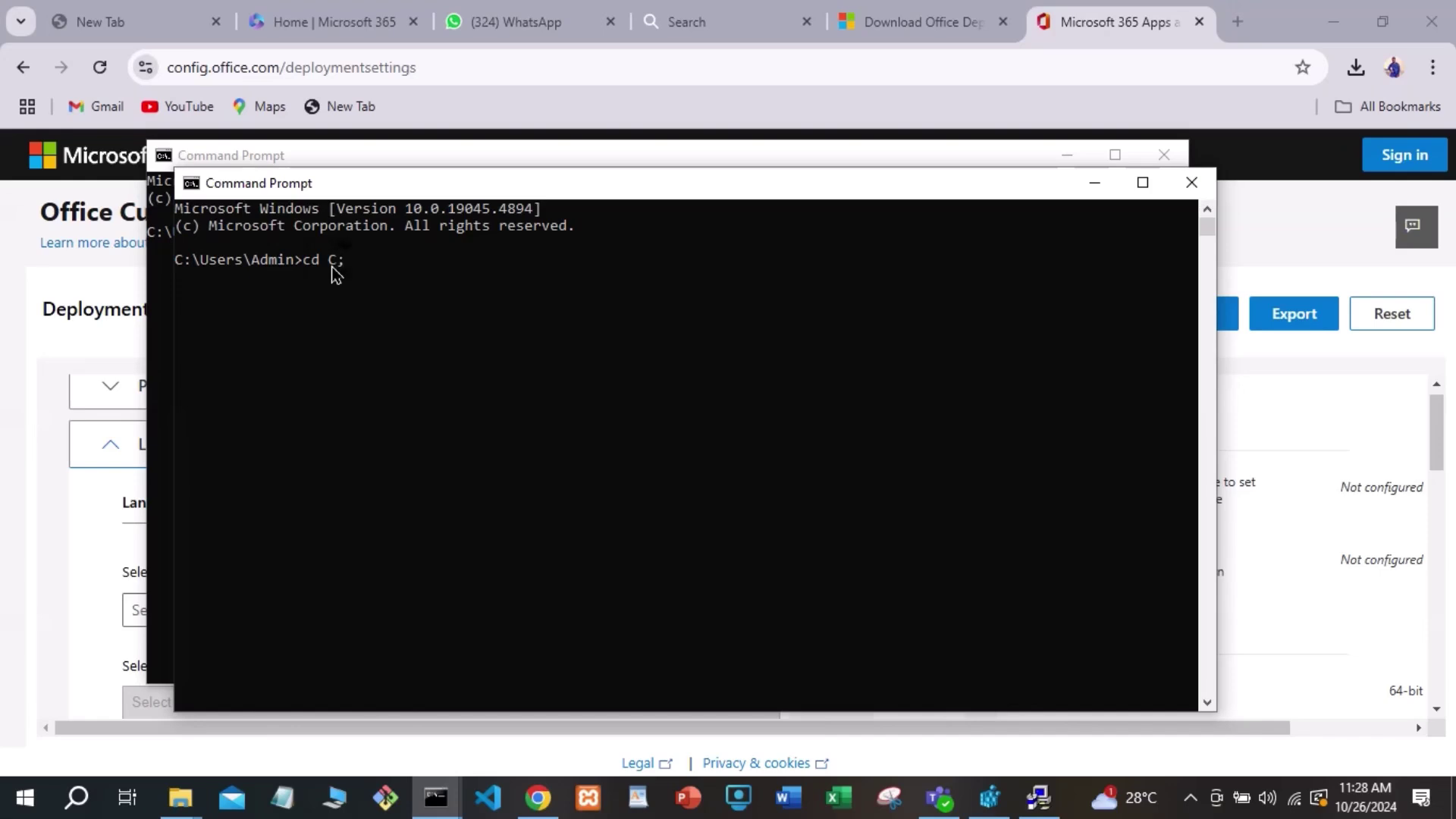
text(\)
key(BackSpace)
key(BackSpace)
text(:)
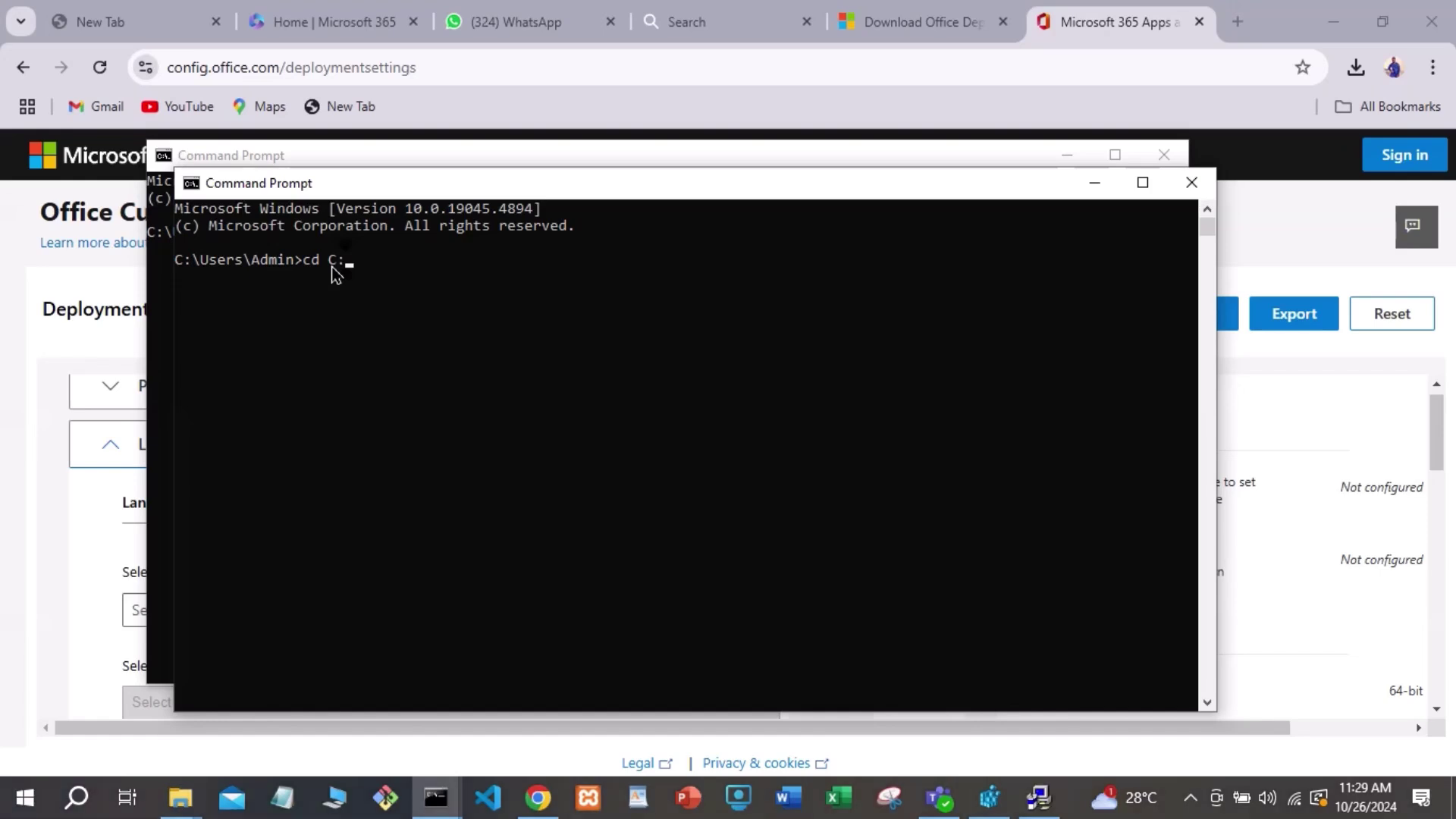
text(\)
key(Return)
text(cd)
text(ODT)
key(Return)
Step: Enter setup.exe /download Configuration.xml, then erase it back to setup.exe / without running
text(s)
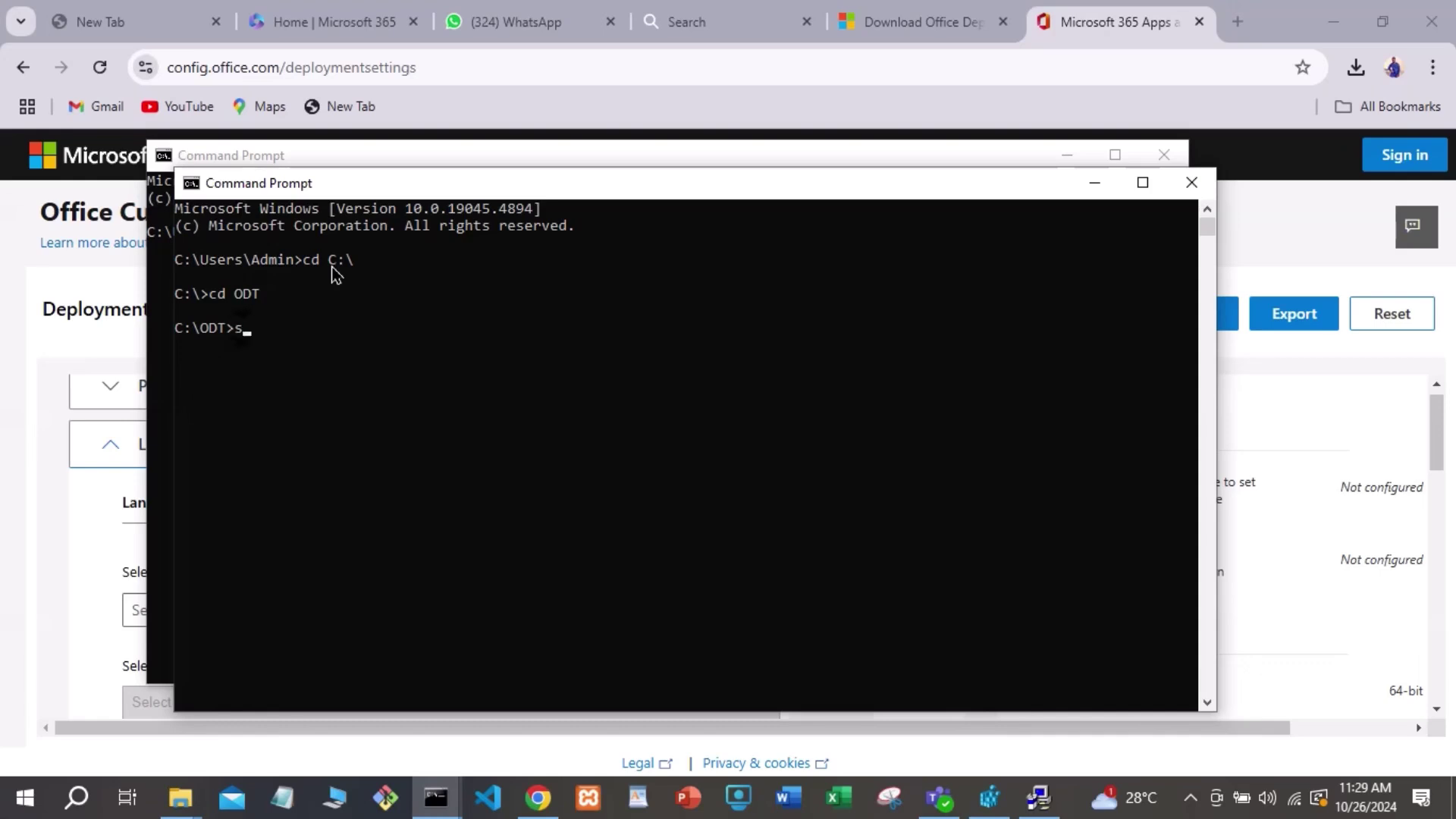
text(etup.exe /downlo)
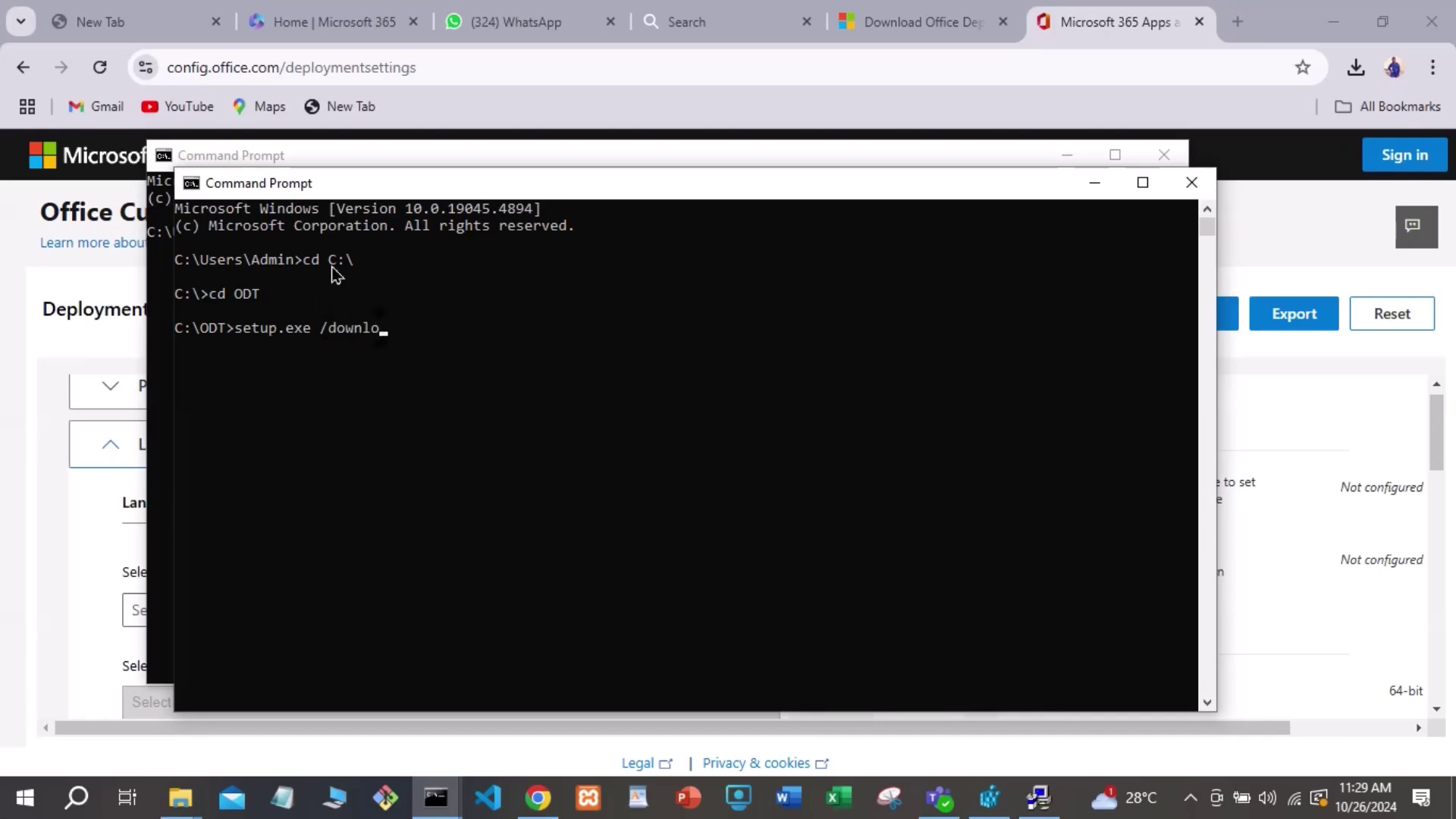
text(ad)
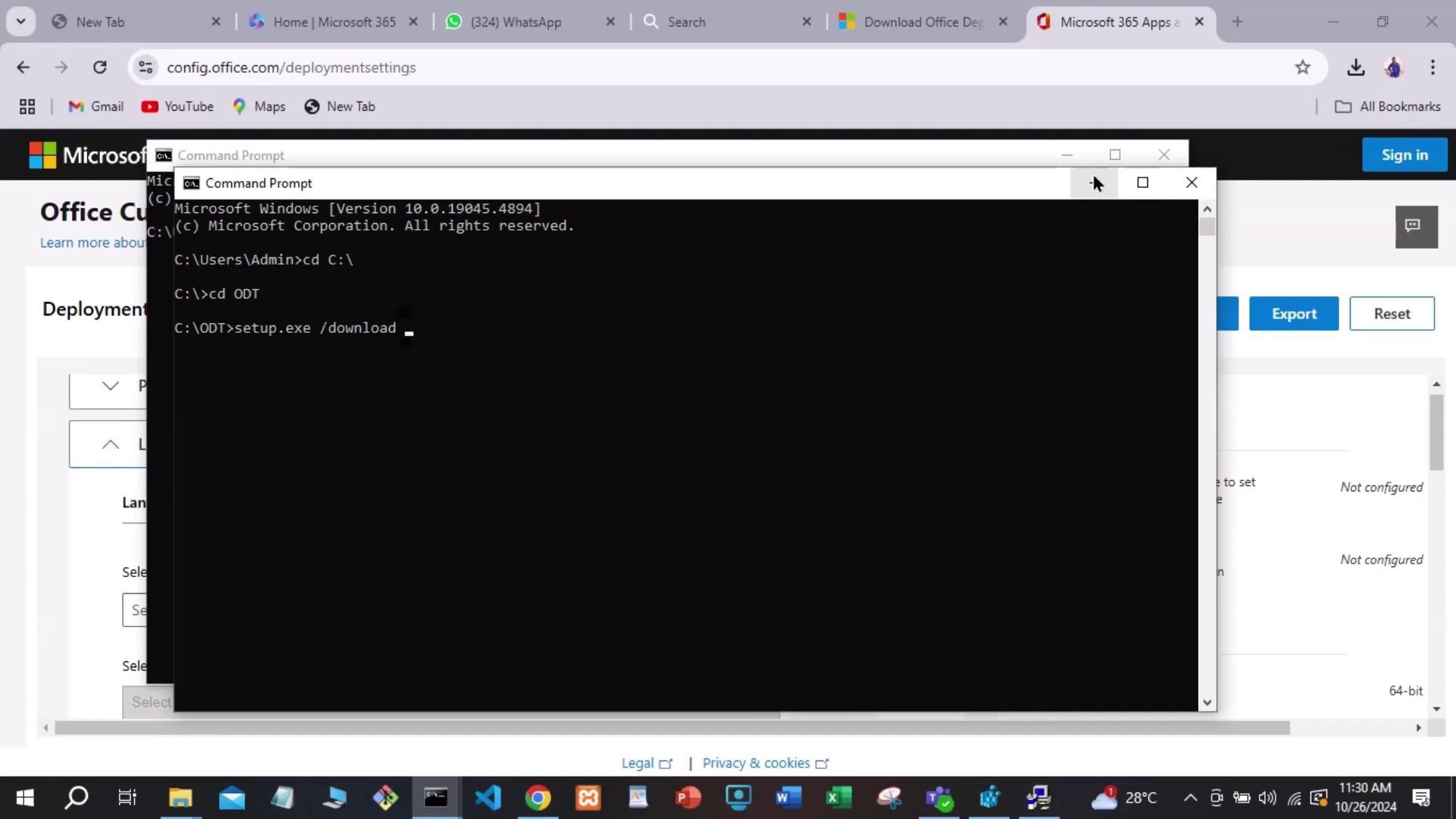
text(Configuration.xml)
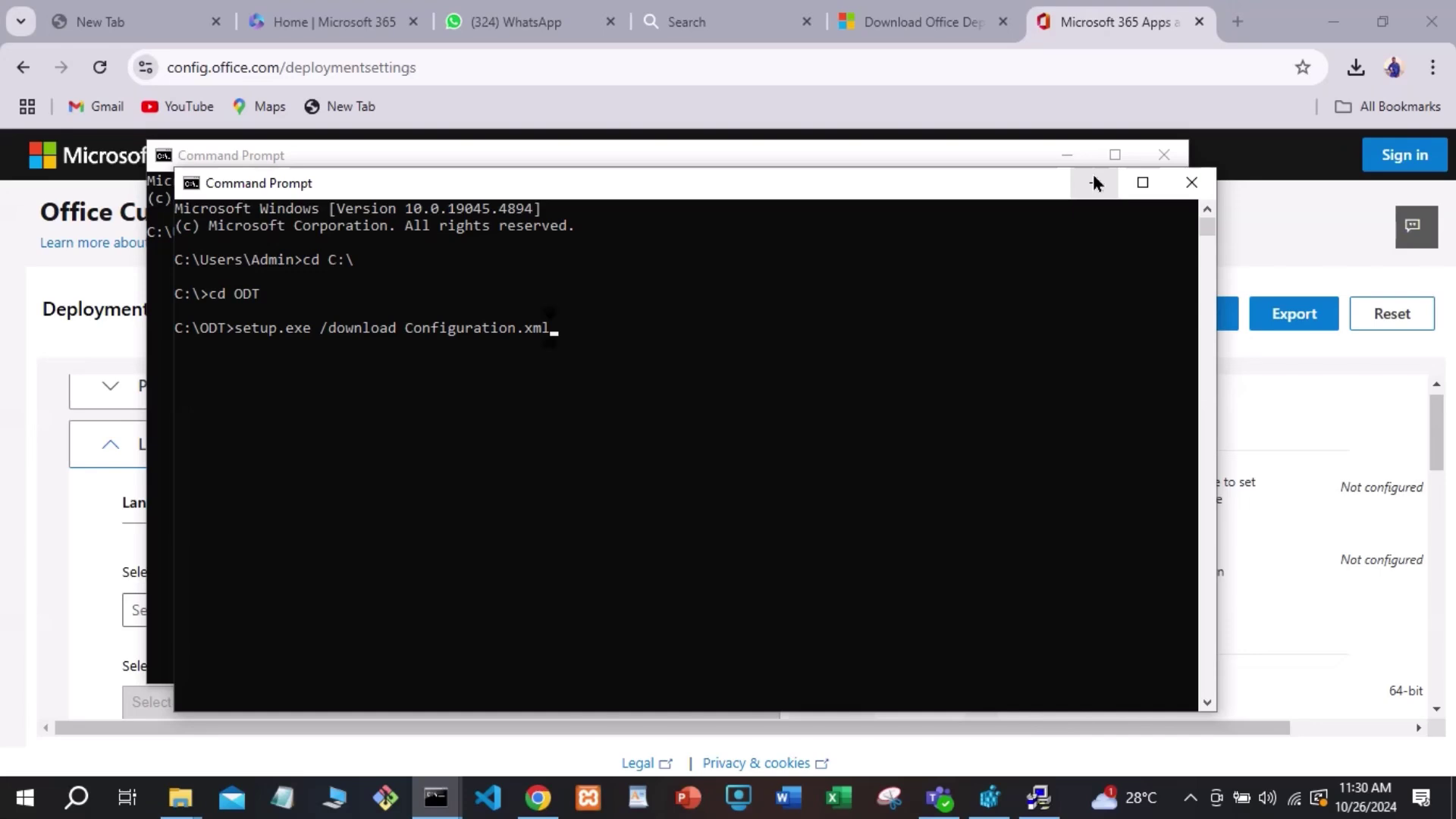
key(BackSpace)
key(BackSpace)
key(BackSpace)
key(BackSpace)
key(BackSpace)
key(BackSpace)
key(BackSpace)
key(BackSpace)
key(BackSpace)
key(BackSpace)
key(BackSpace)
key(BackSpace)
key(BackSpace)
key(BackSpace)
key(BackSpace)
key(BackSpace)
key(BackSpace)
key(BackSpace)
key(BackSpace)
key(BackSpace)
key(BackSpace)
key(BackSpace)
key(BackSpace)
key(BackSpace)
key(BackSpace)
key(BackSpace)
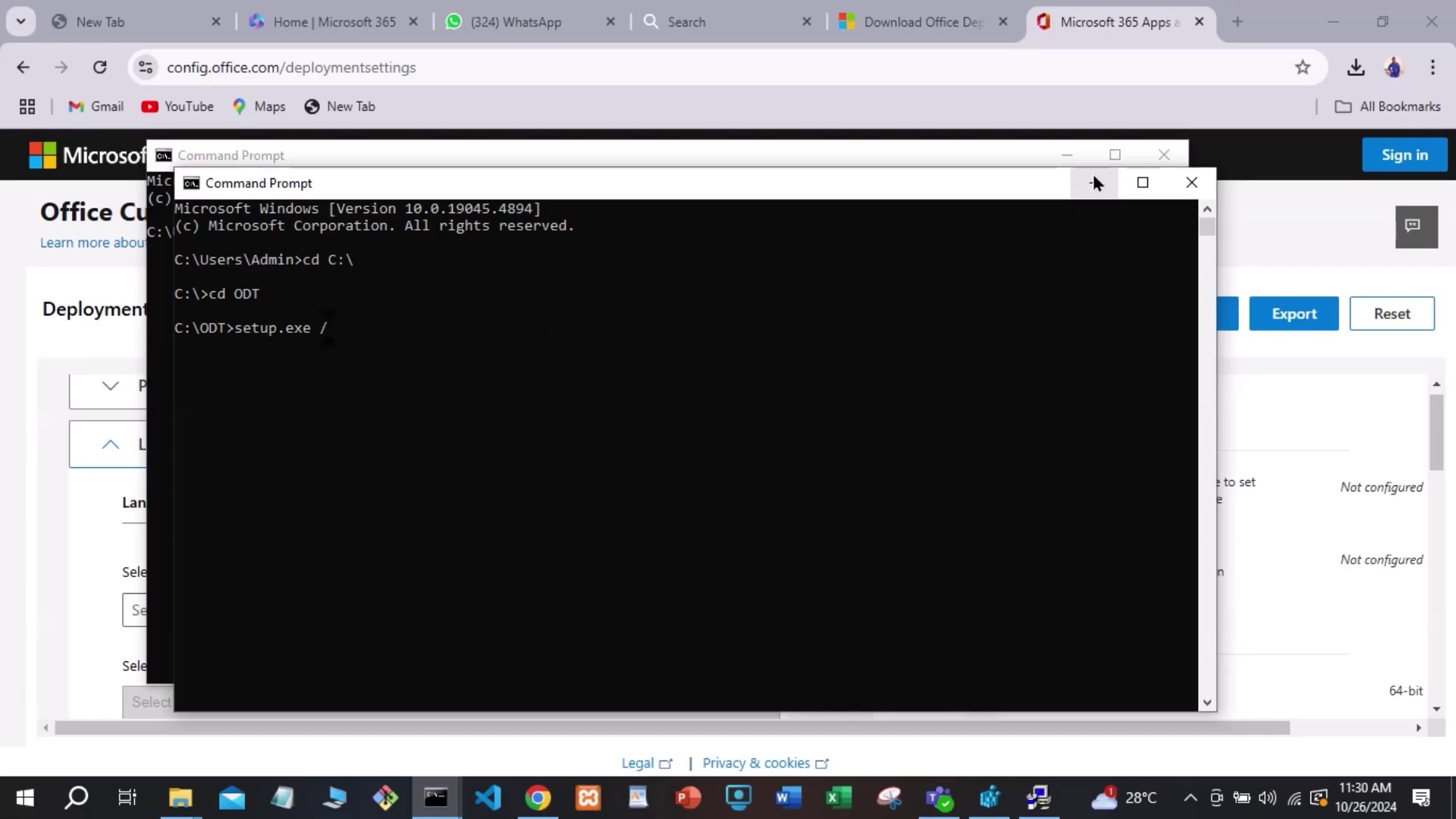
Step: Complete the line as setup.exe /configure Configuration.xml, leaving it unrun
text(configure)
text(Configur)
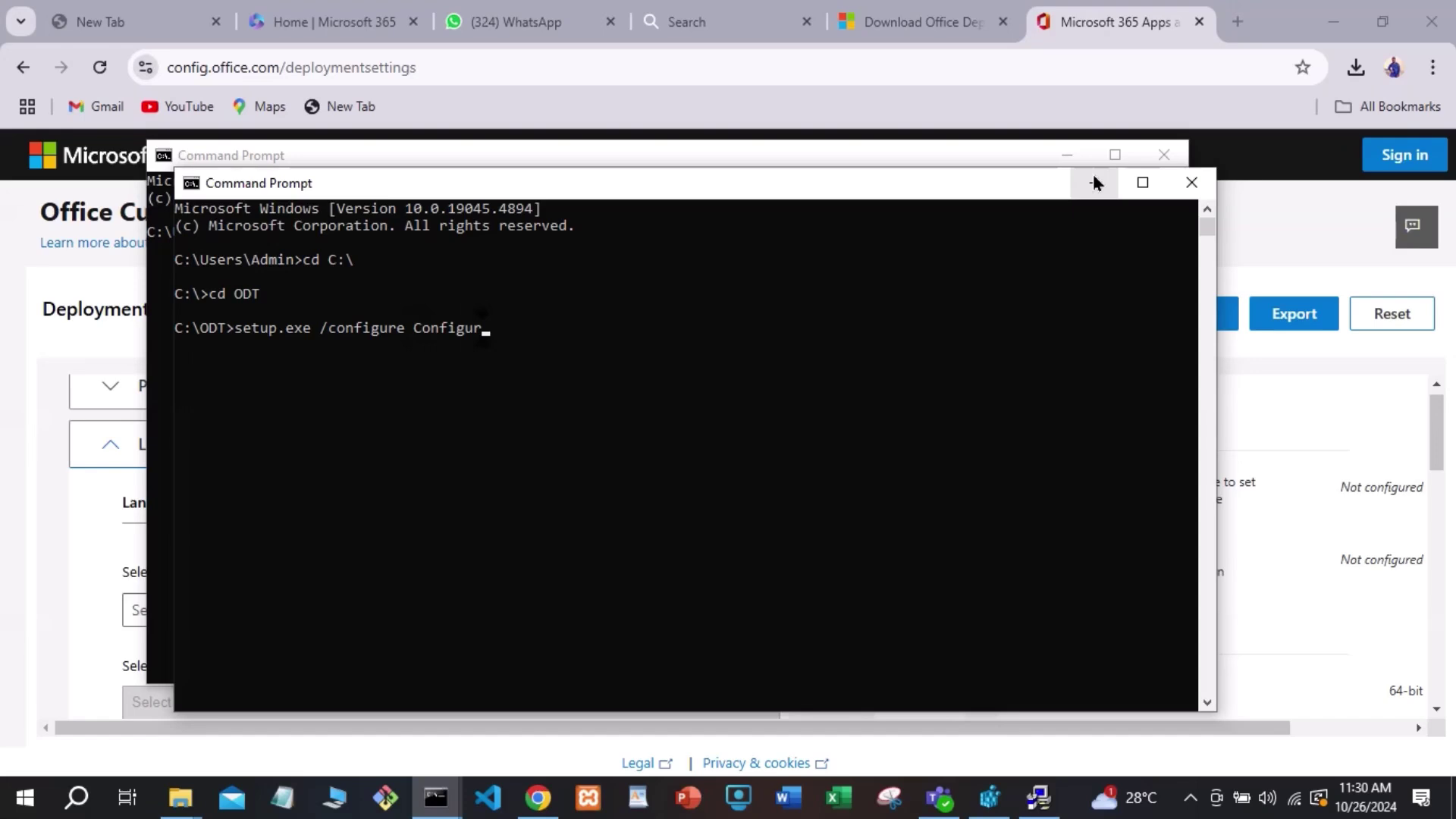
text(ation)
text(.xml)
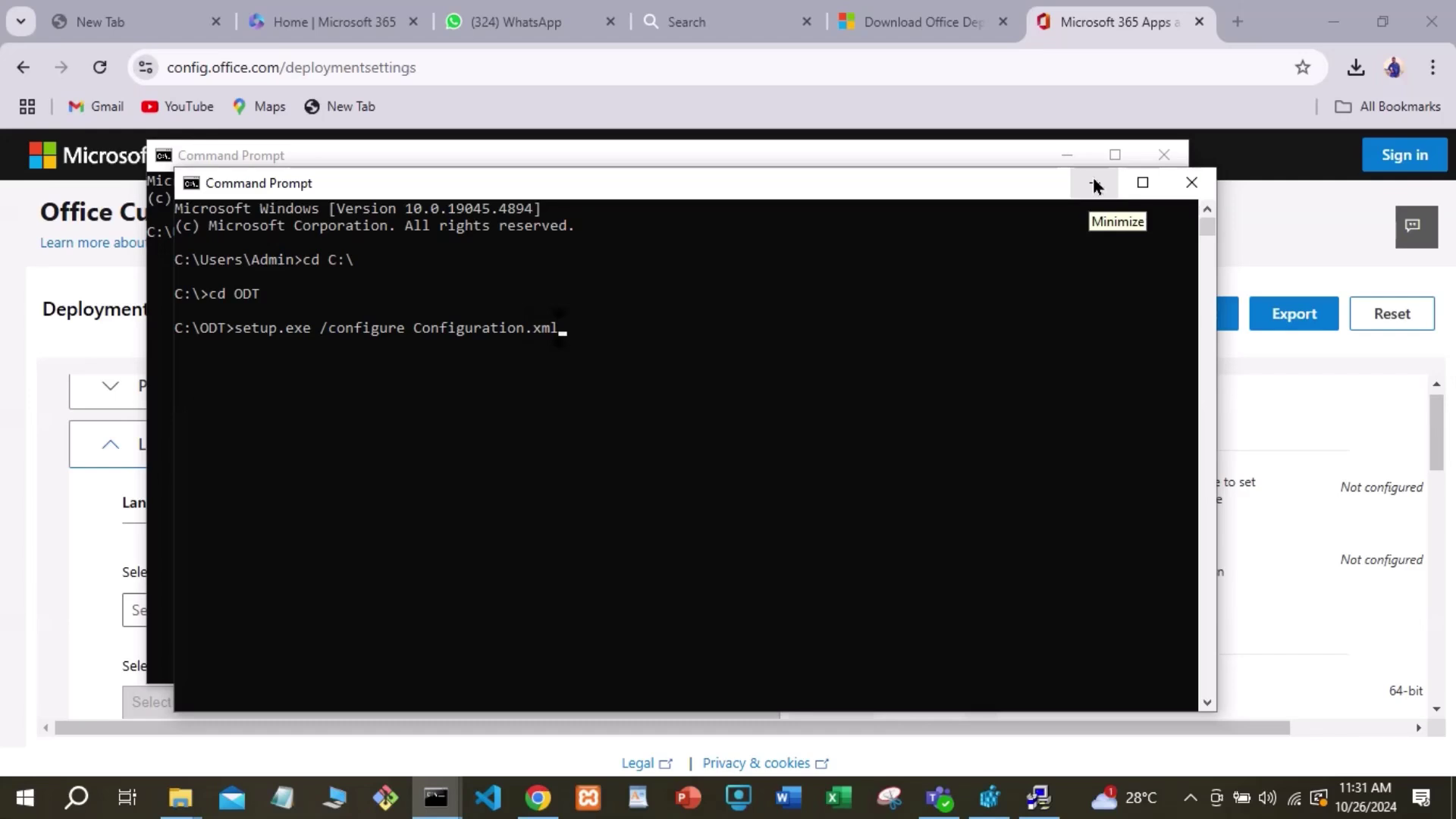
Step: Minimize the Command Prompt windows and bring the first File Explorer window at Quick access forward
click(1094, 184)
click(1068, 155)
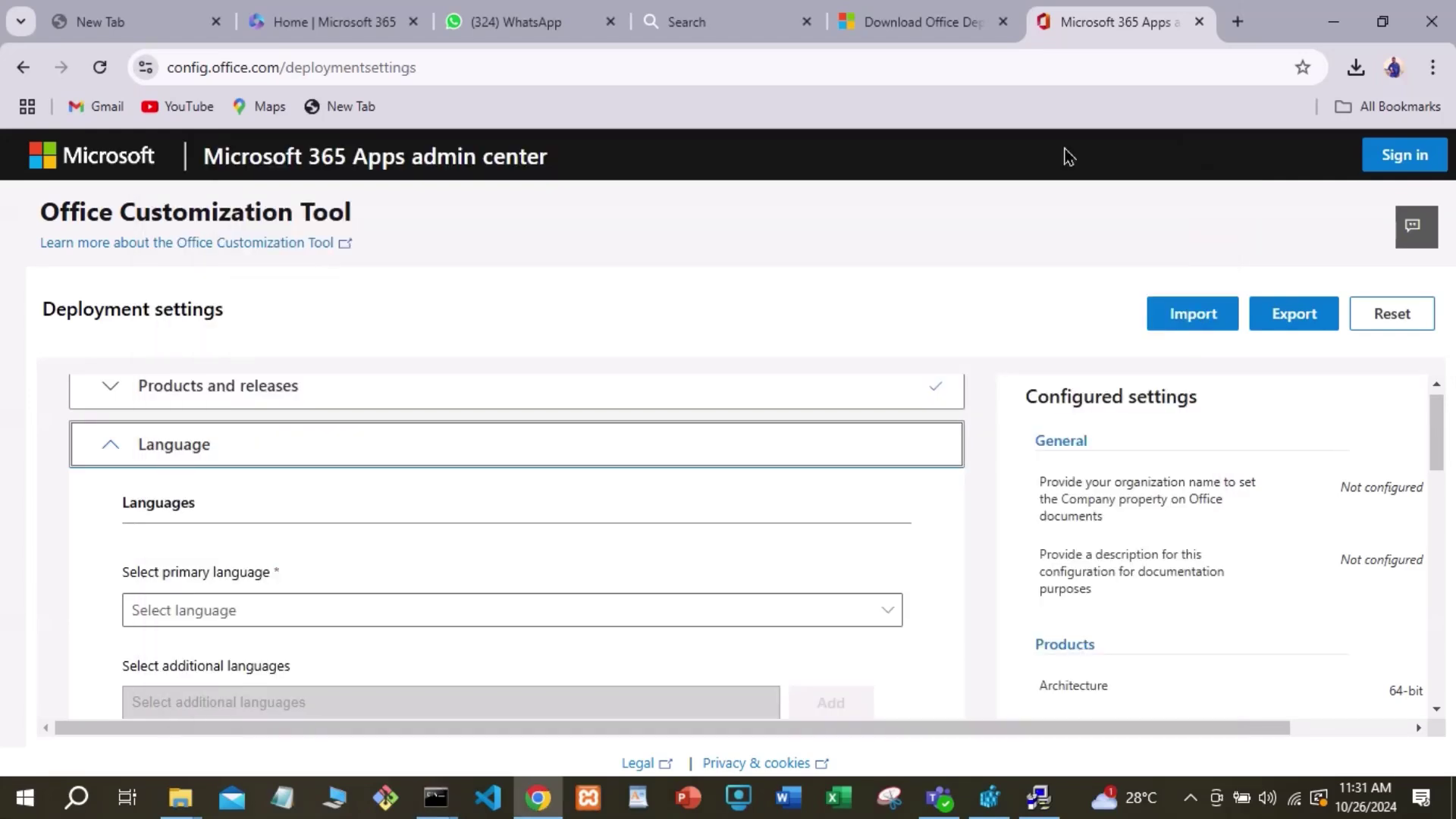
click(182, 803)
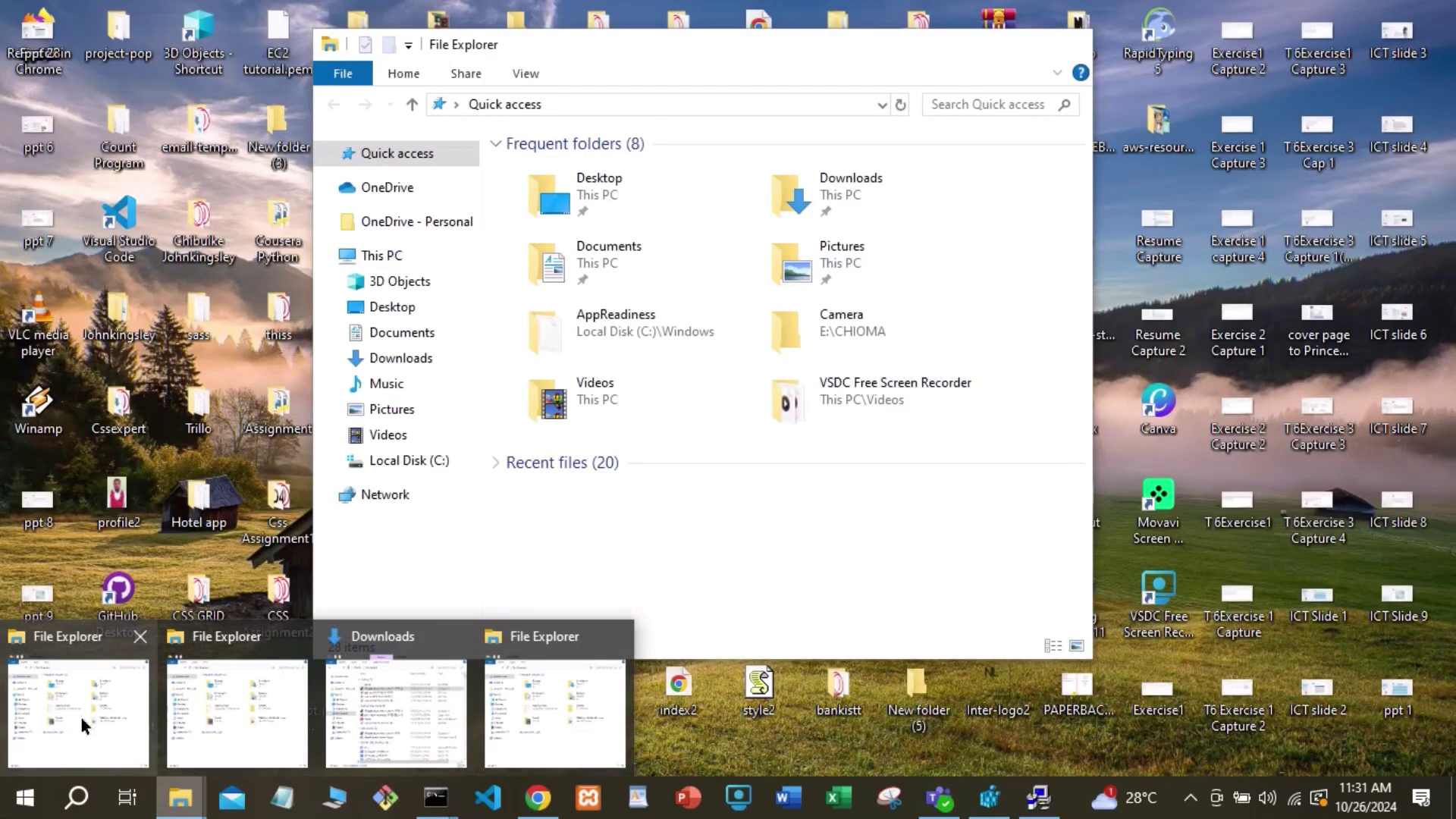
click(81, 717)
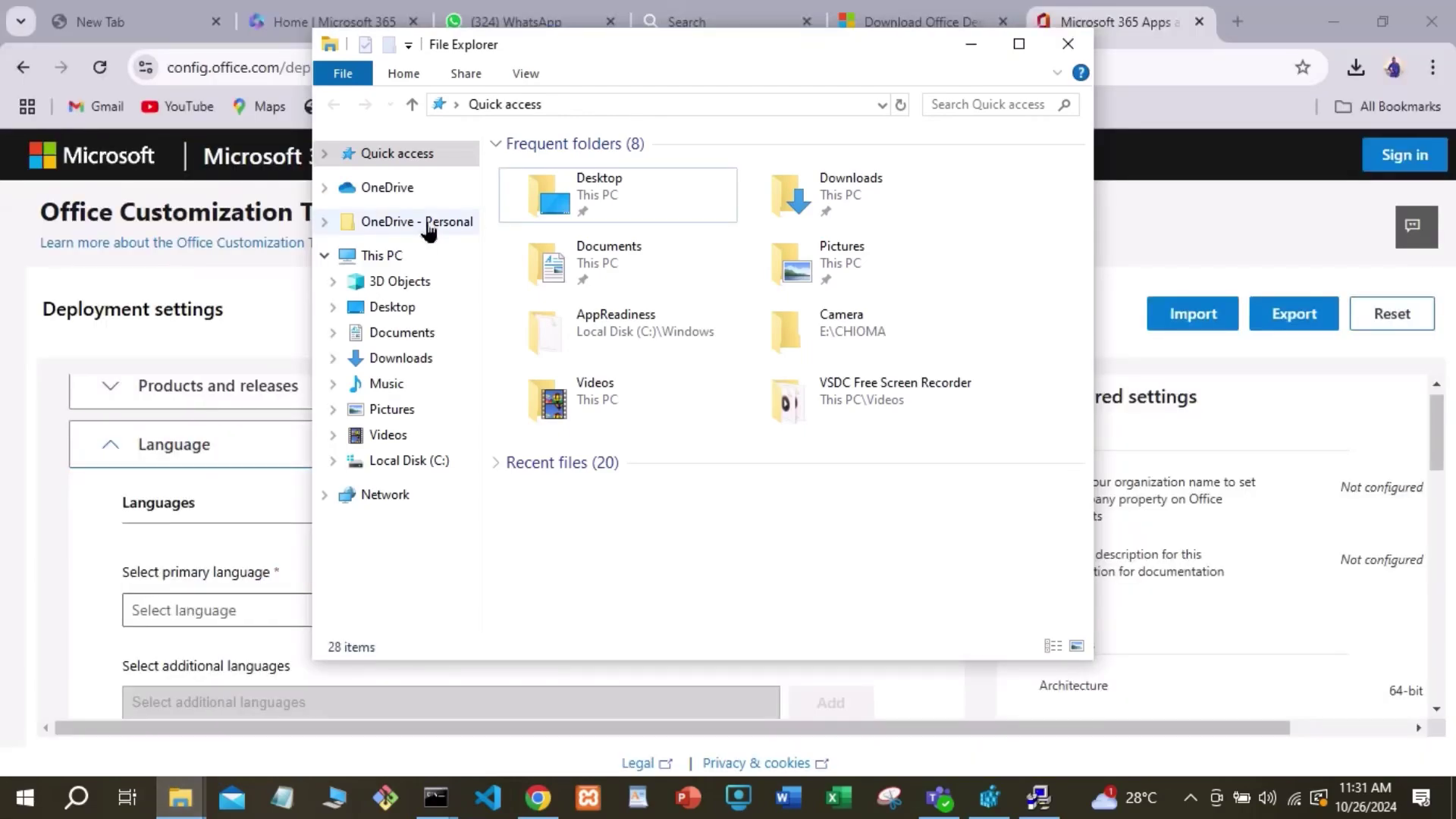